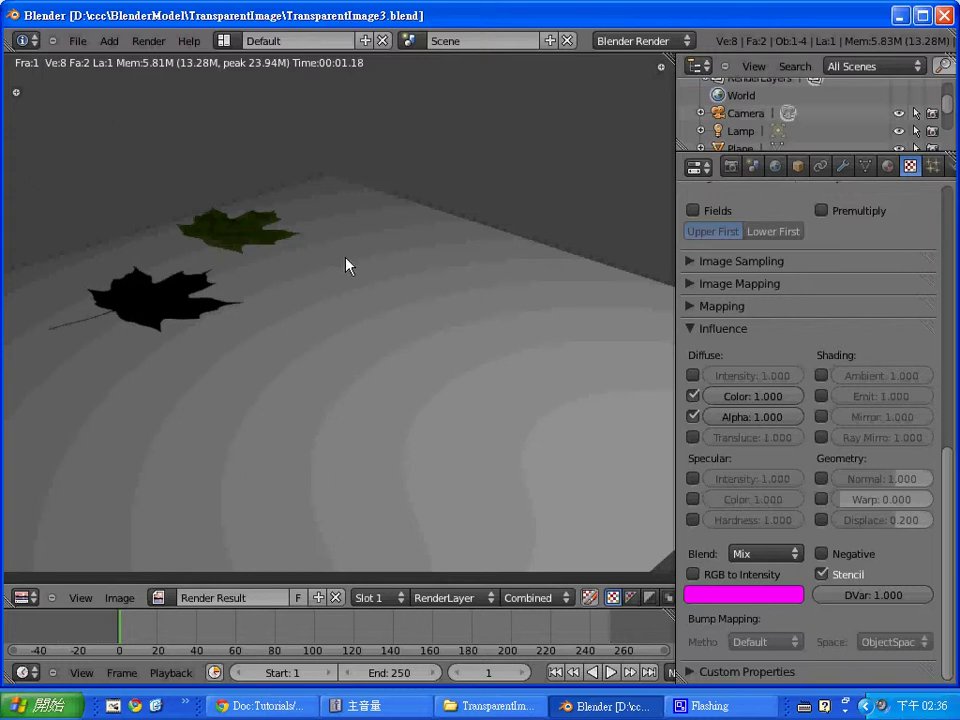
Close the finished leaf-shadow project and bring up the Start menu's program list
click(944, 16)
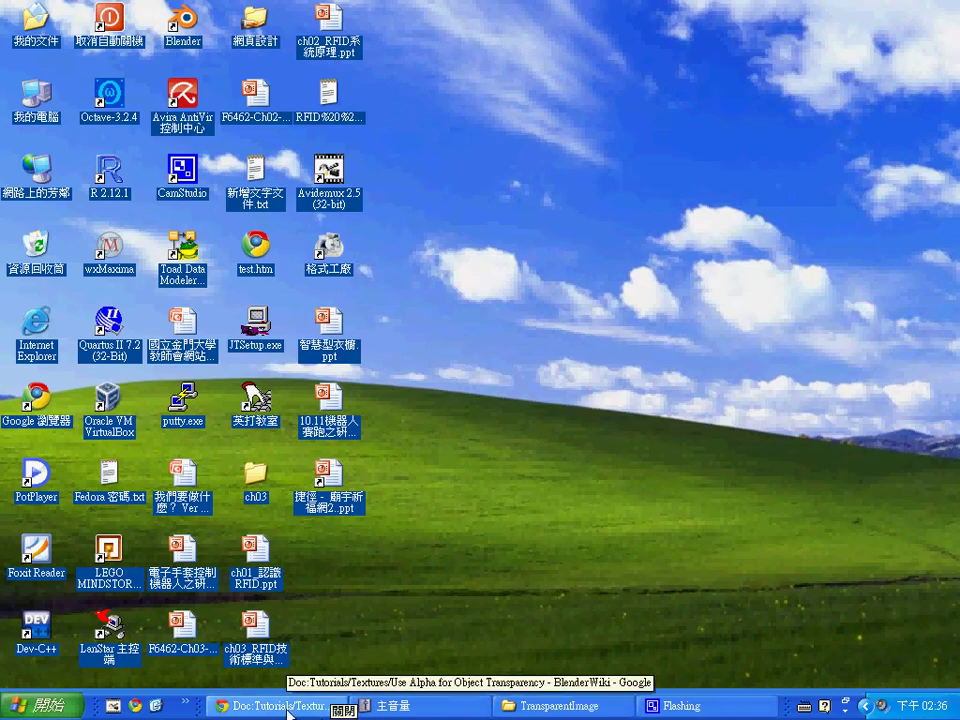
click(40, 705)
Launch a fresh Blender session, dismiss the splash screen, and delete the default cube
click(86, 528)
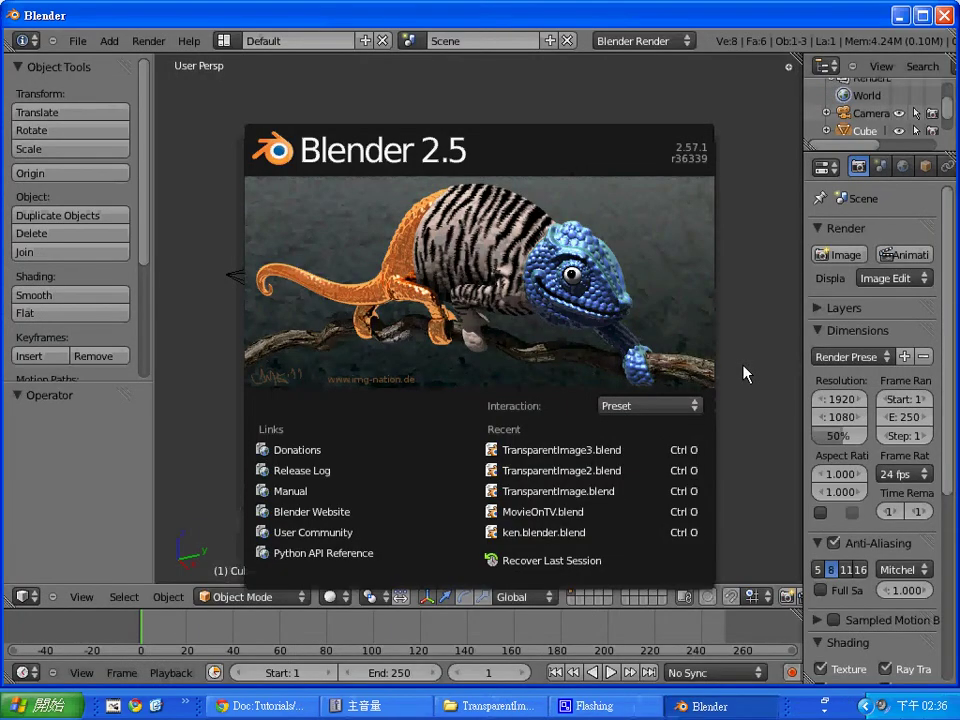
click(744, 368)
key(x)
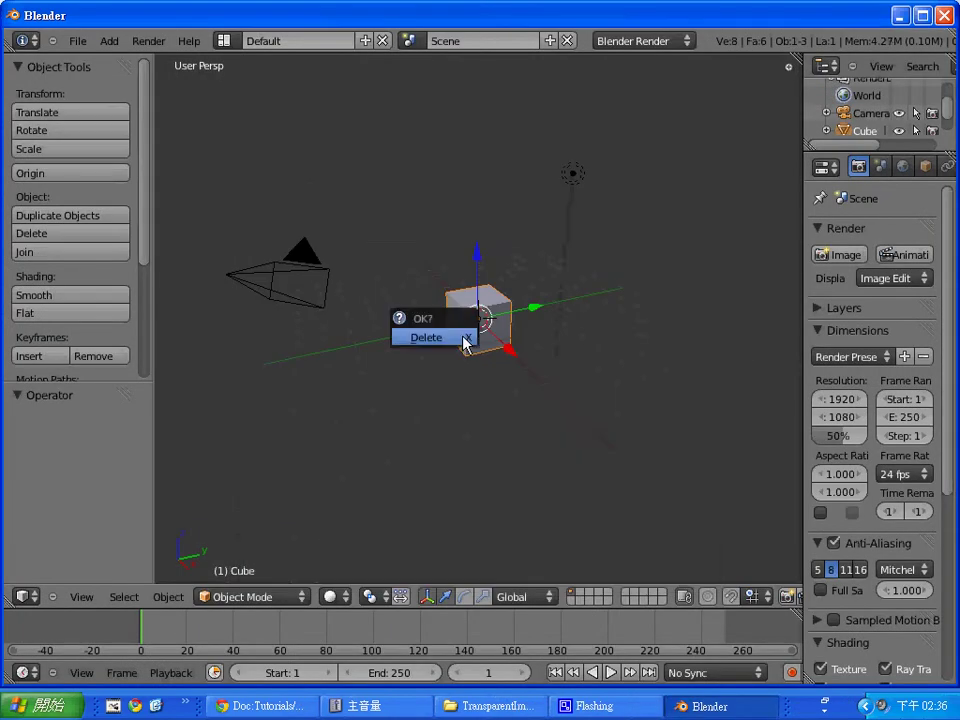
click(465, 342)
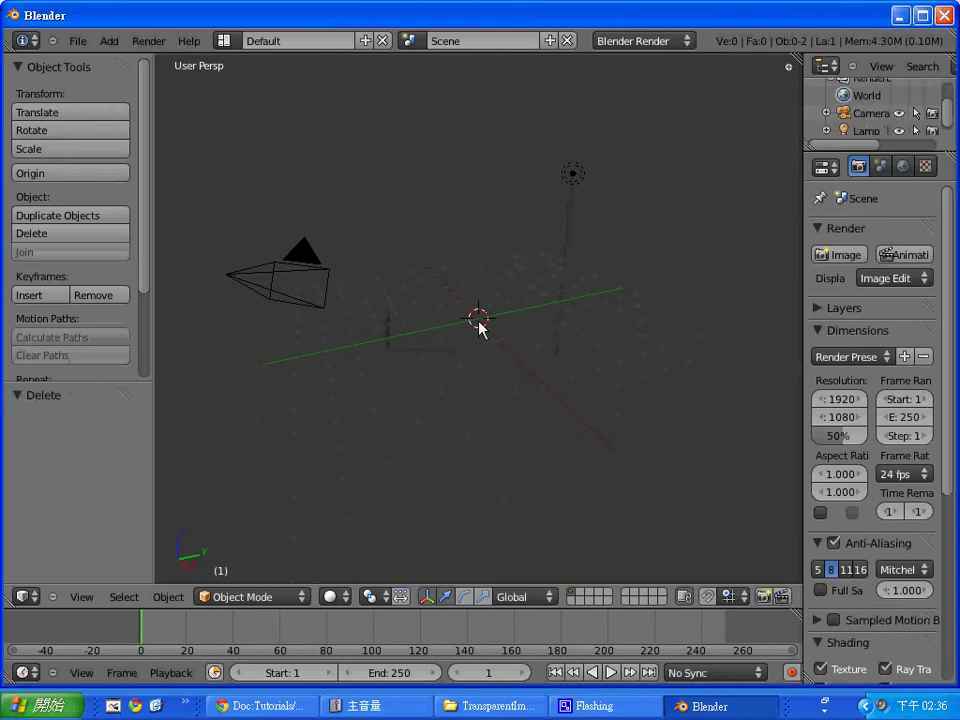
Add a plane mesh and scale it up to 5.37 as the ground plane
key(shift+a)
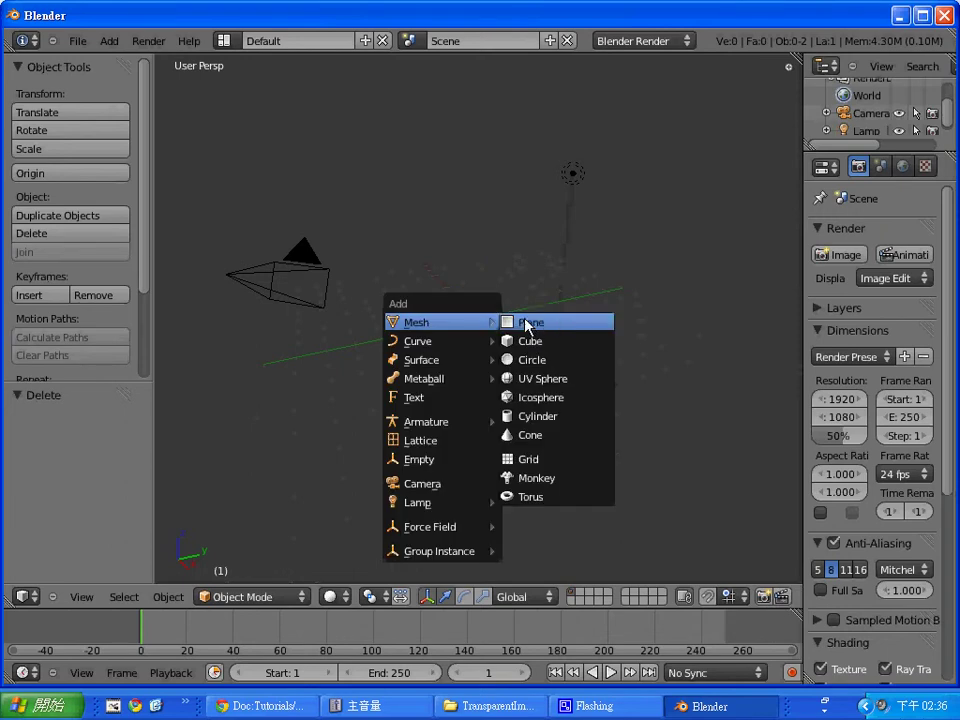
click(527, 324)
key(s)
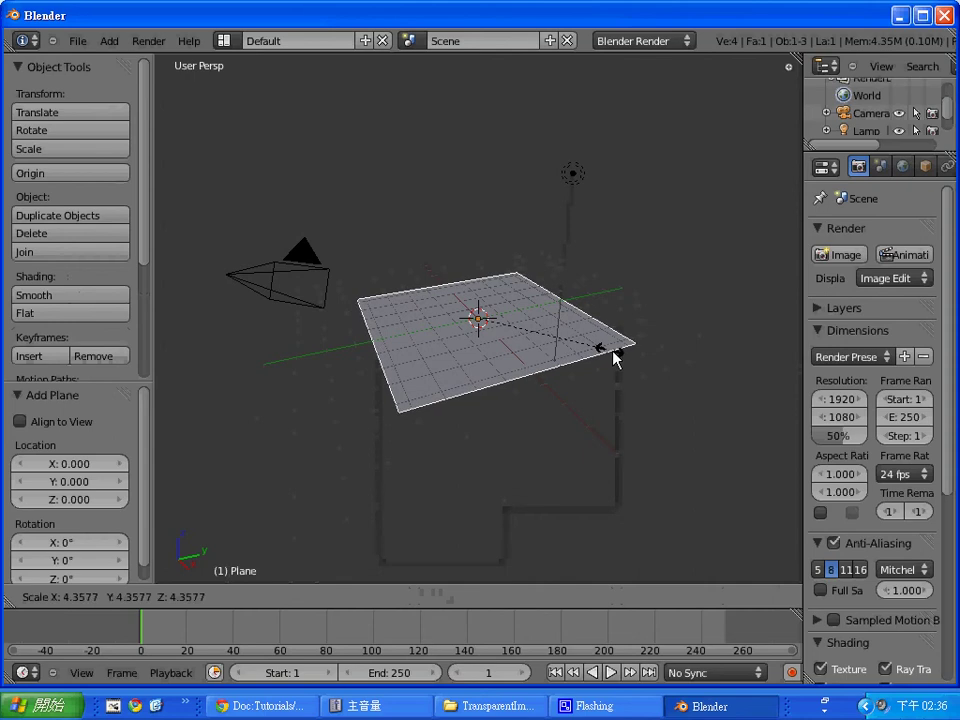
click(641, 366)
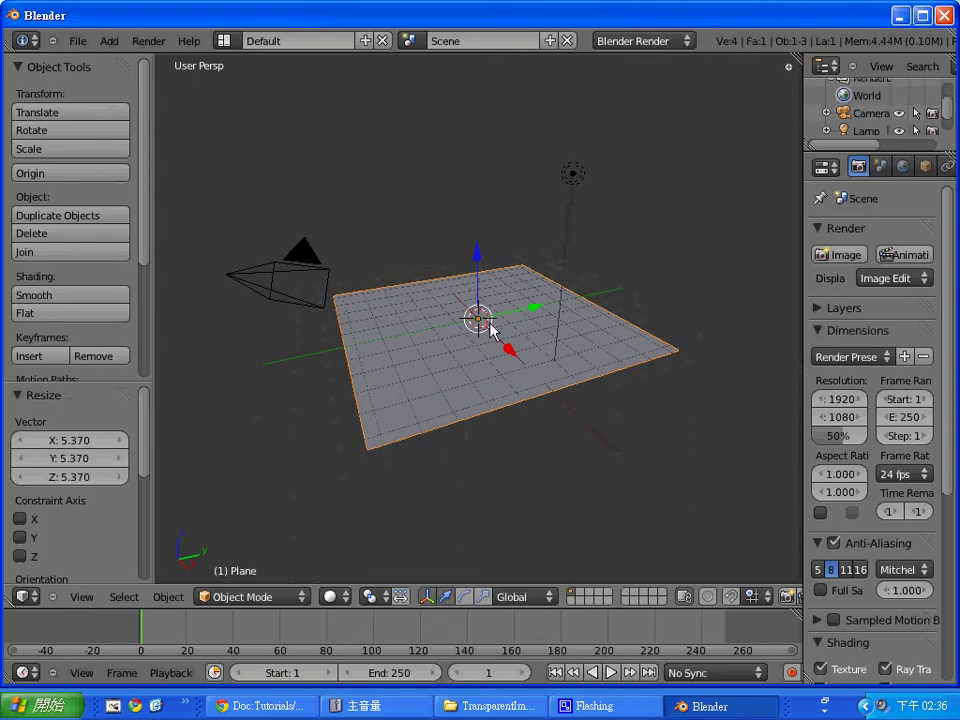
Add a second plane at the 3D cursor and move it above the ground plane
click(455, 263)
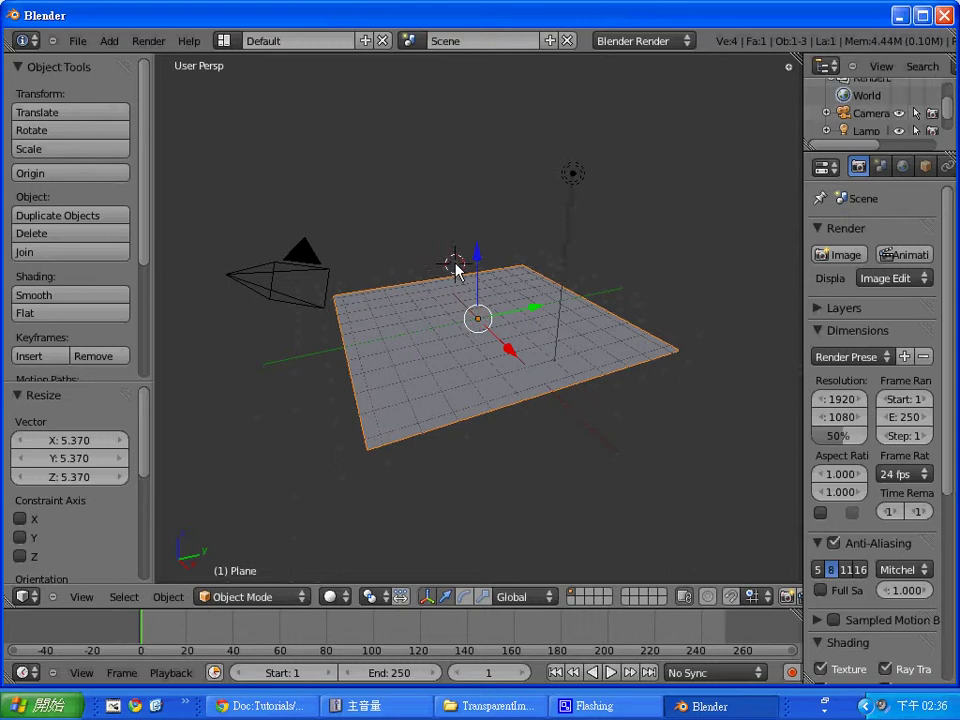
key(shift+a)
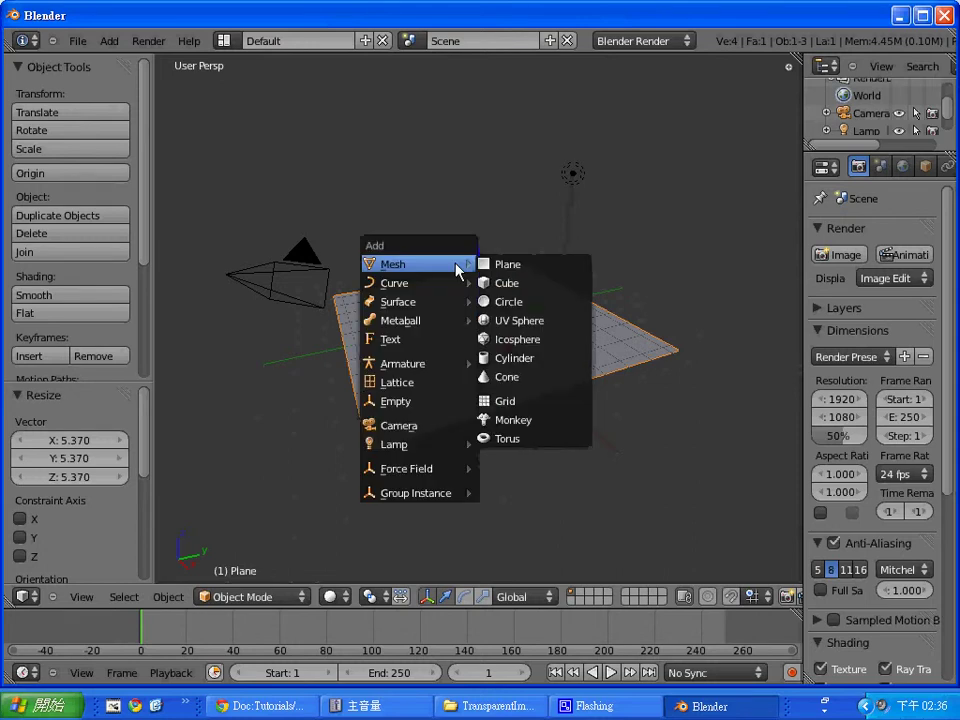
click(507, 266)
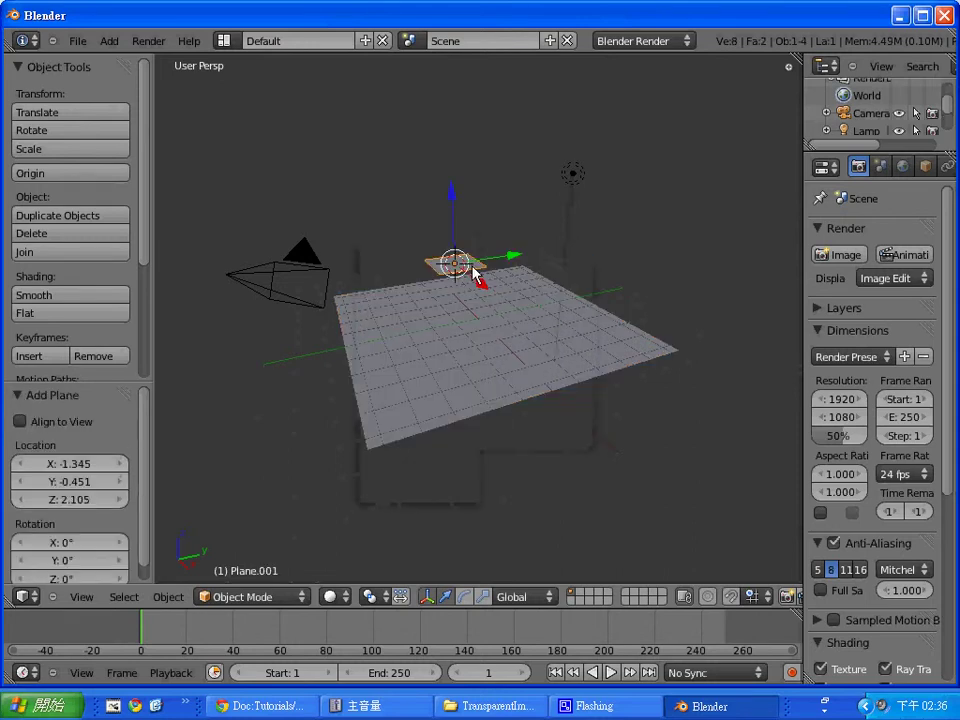
key(g)
click(504, 286)
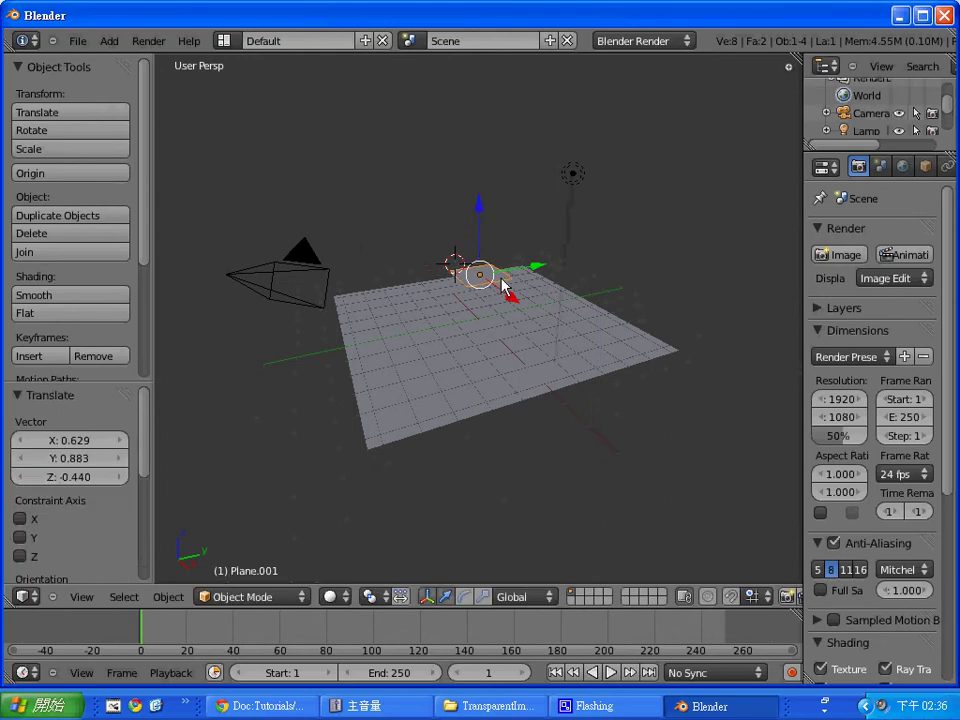
Test-render the scene to see the square shadow, then reselect the small plane
key(F12)
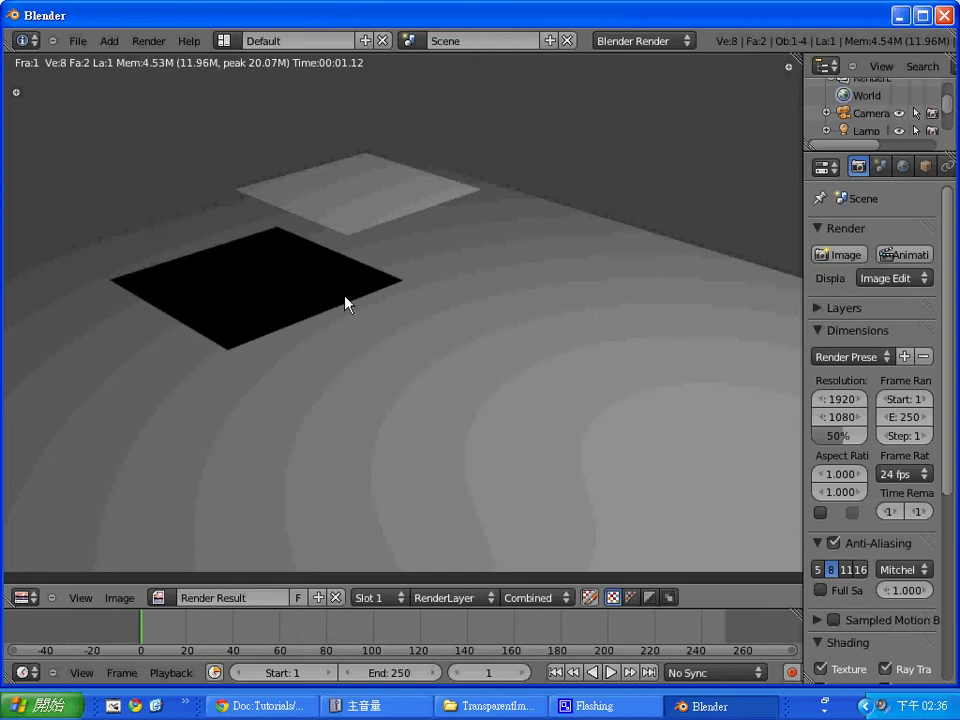
key(Escape)
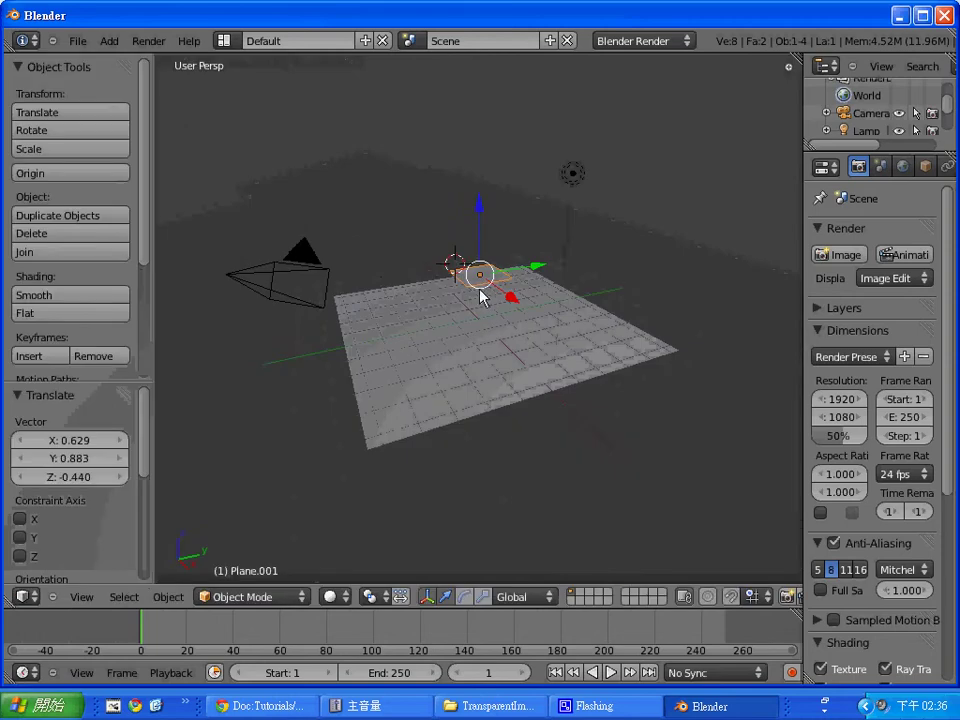
right_click(482, 289)
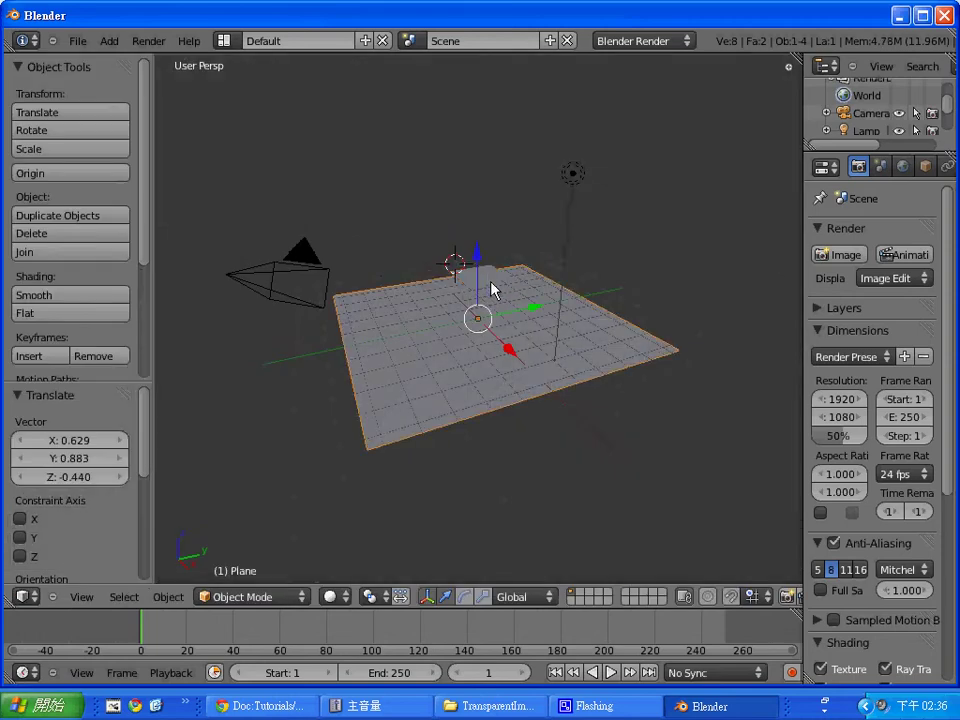
right_click(495, 282)
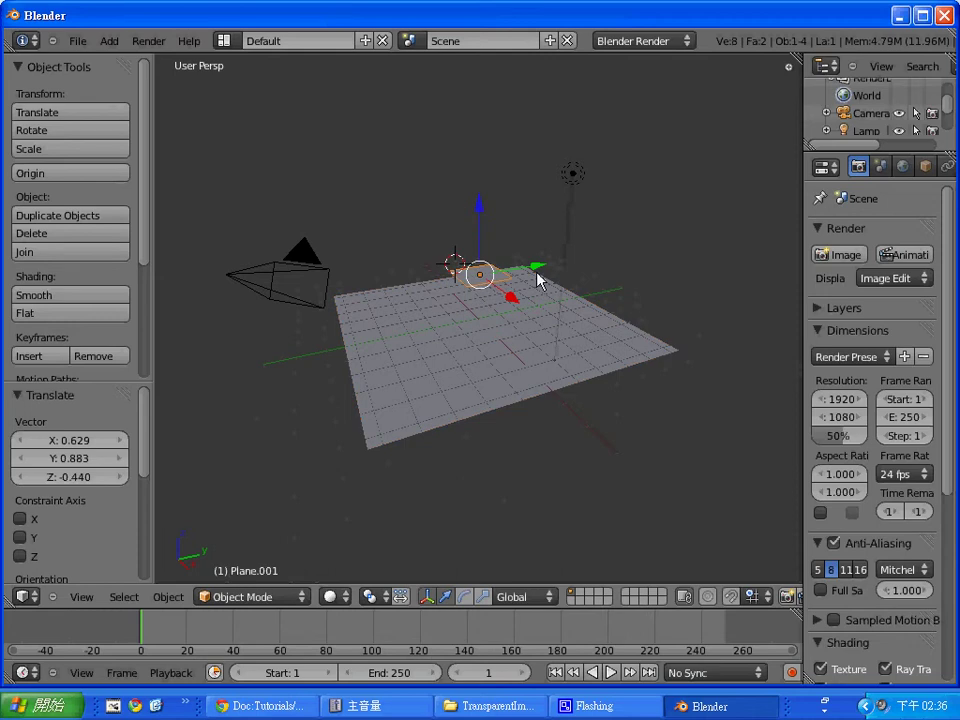
Give the small plane a new material named Material.Leaf
drag(803, 206, 643, 222)
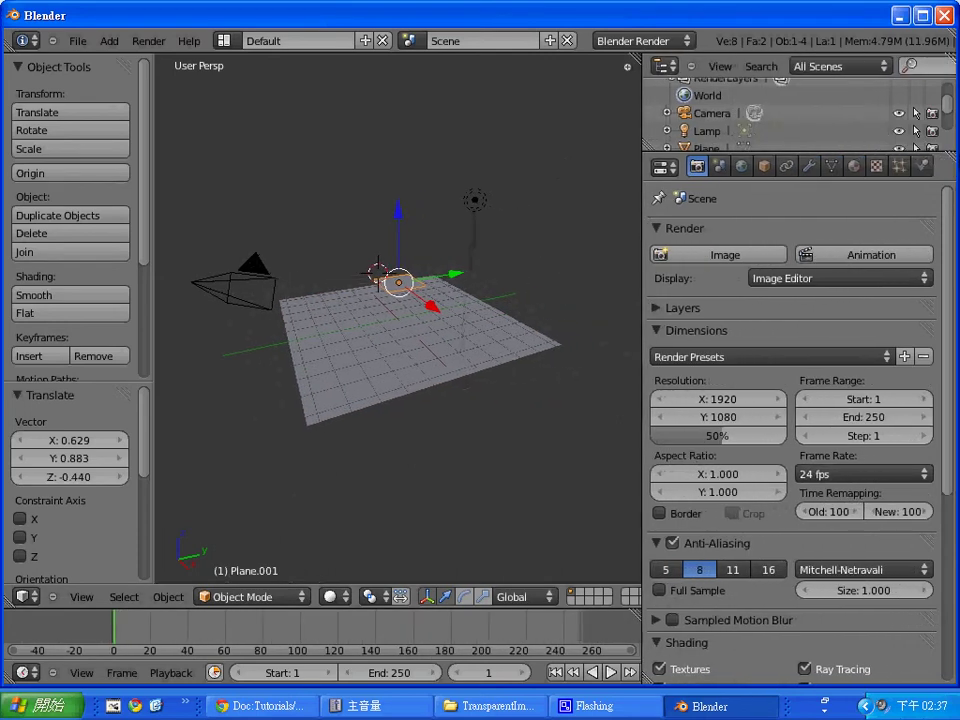
click(855, 166)
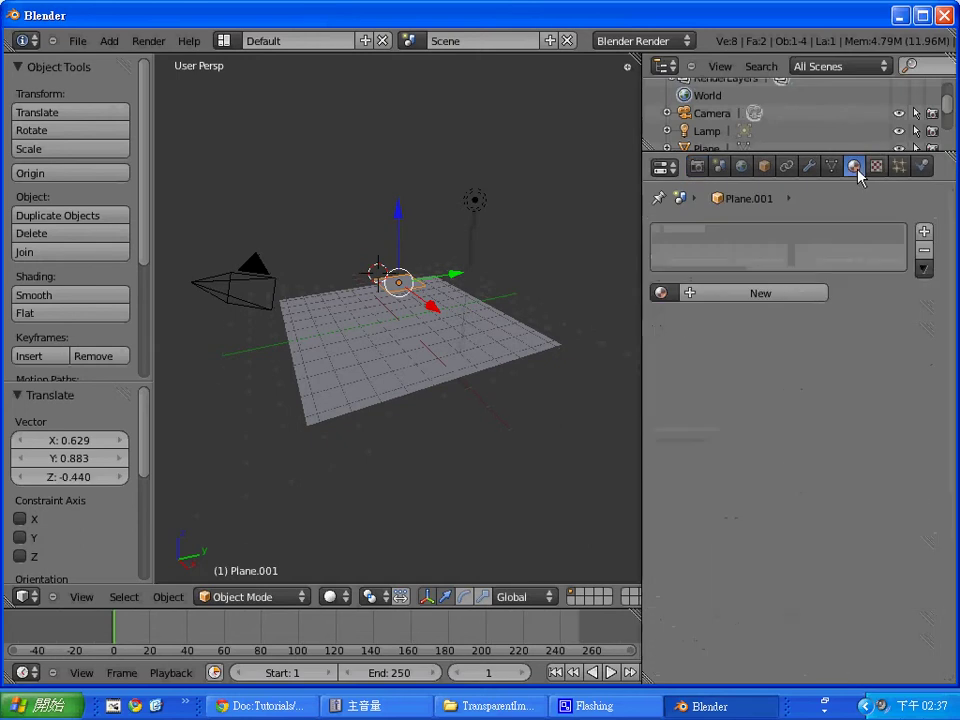
click(799, 293)
click(763, 294)
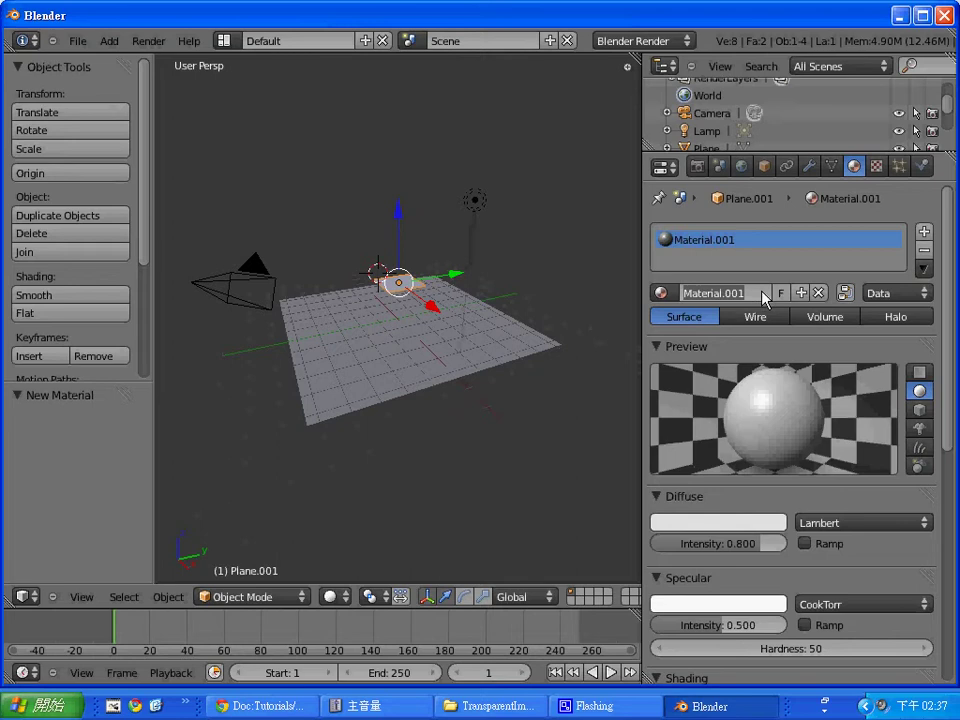
click(763, 294)
key(BackSpace)
key(BackSpace)
key(BackSpace)
key(BackSpace)
text(.L)
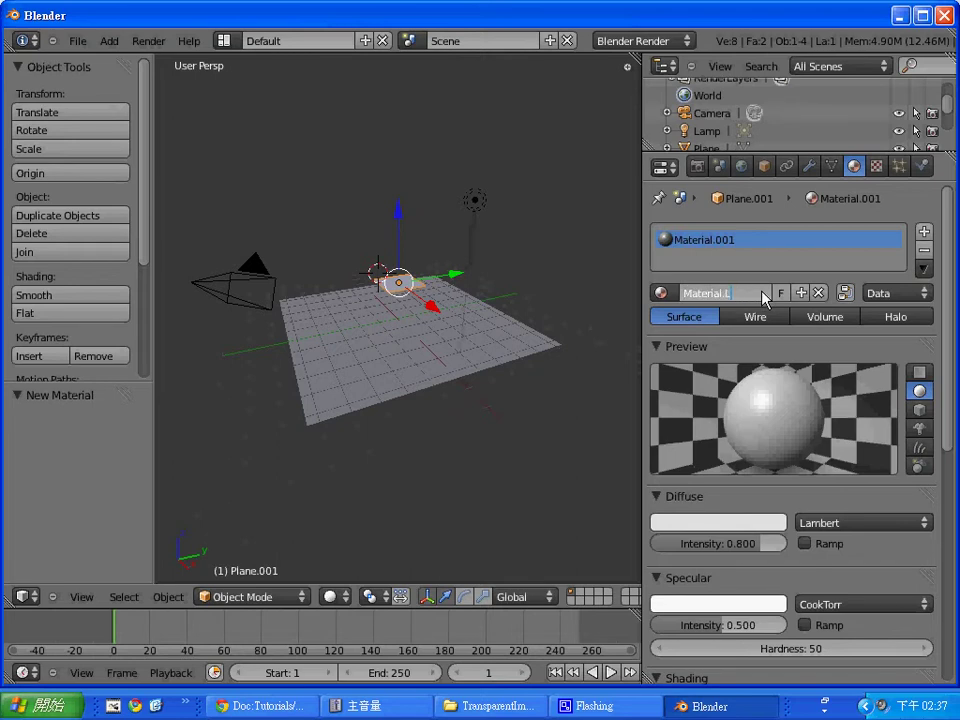
text(eaf)
key(Return)
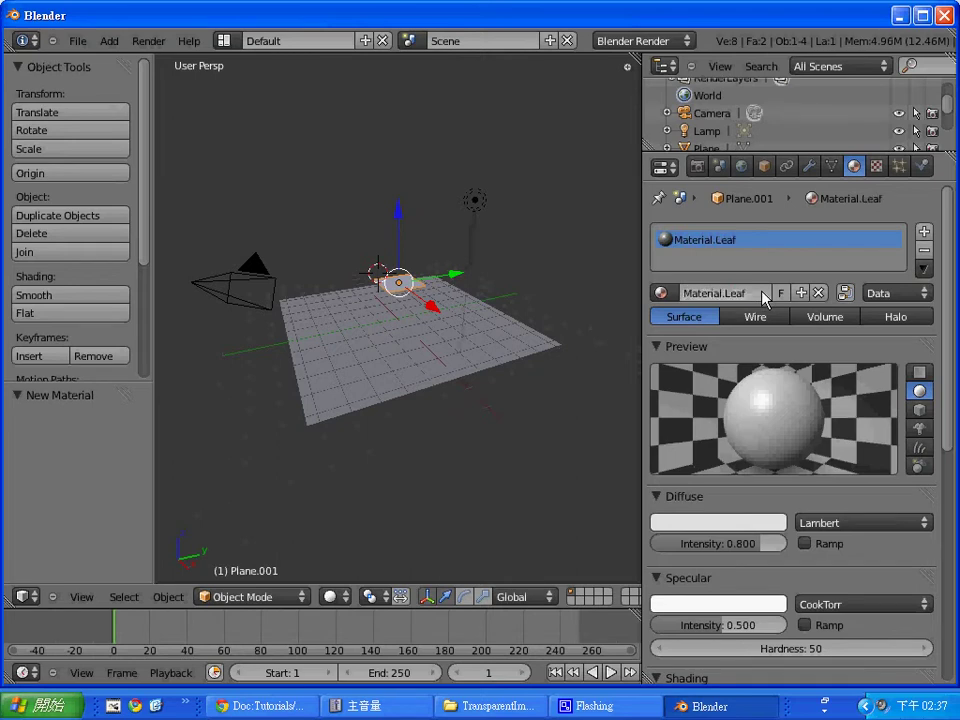
Add a new texture to Material.Leaf and name it Texture.Leaf
click(872, 168)
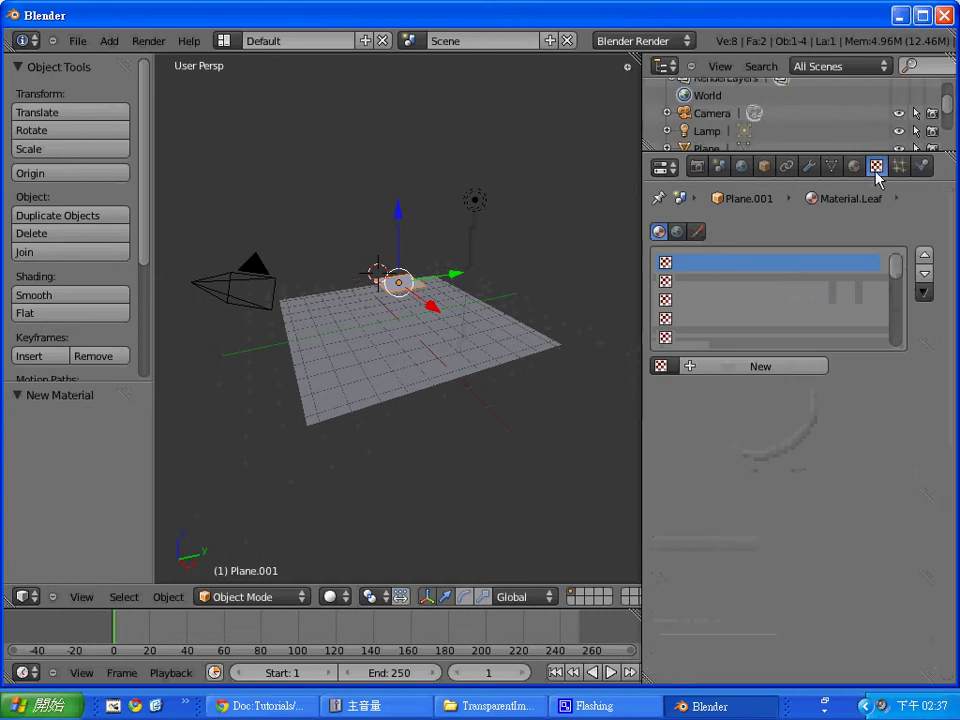
click(786, 370)
click(750, 367)
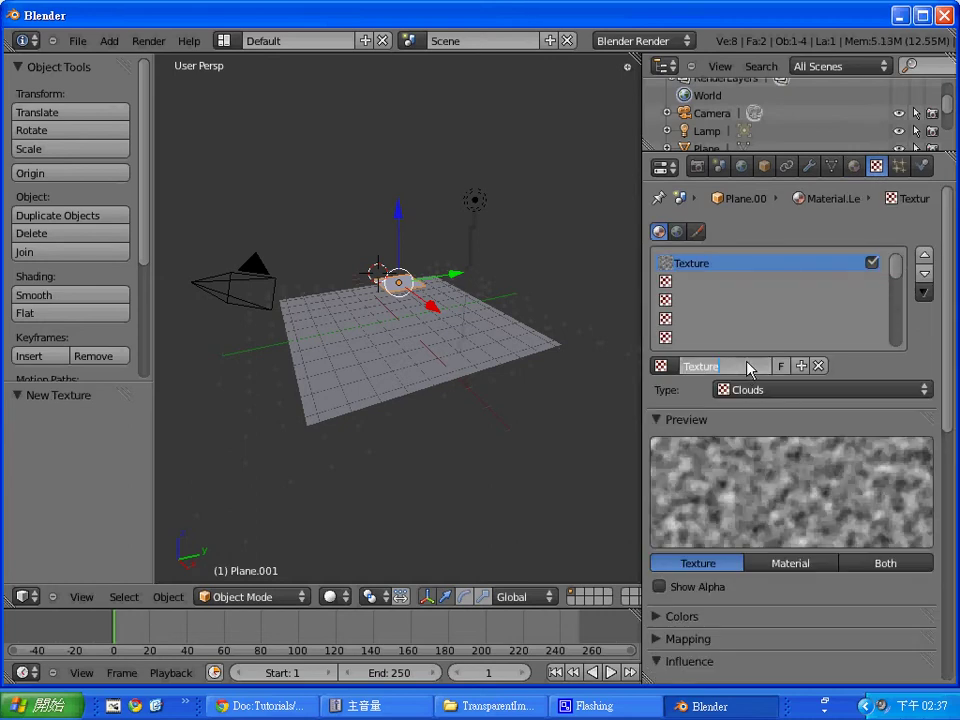
text(Texture.Leaf)
key(Return)
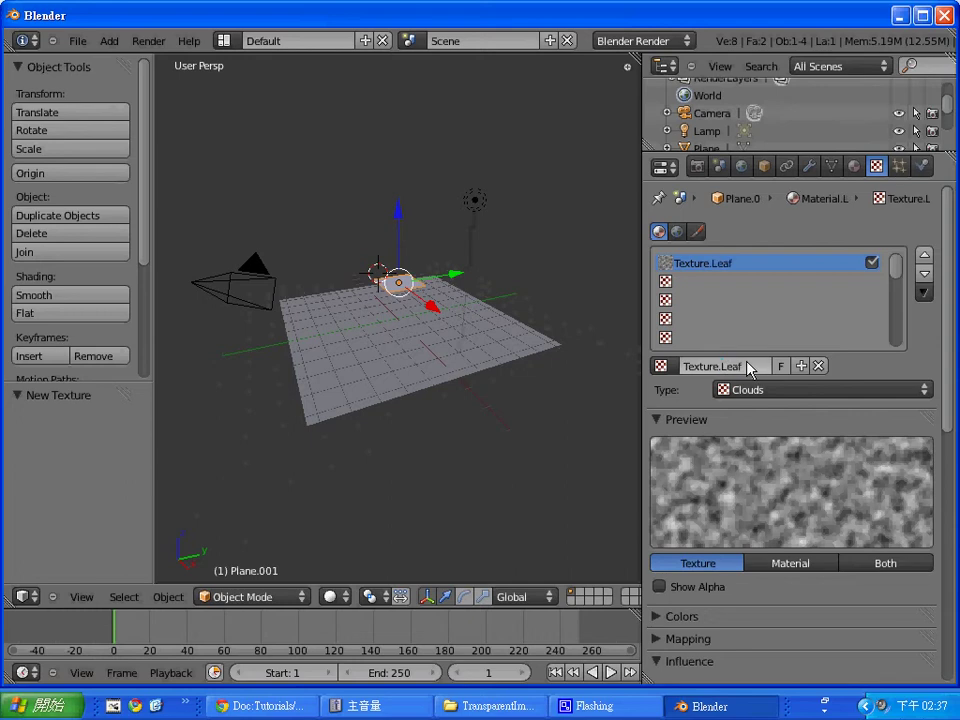
Save As TransparentTexture.blend, adapting the existing TransparentImage.blend file name
click(77, 41)
click(124, 159)
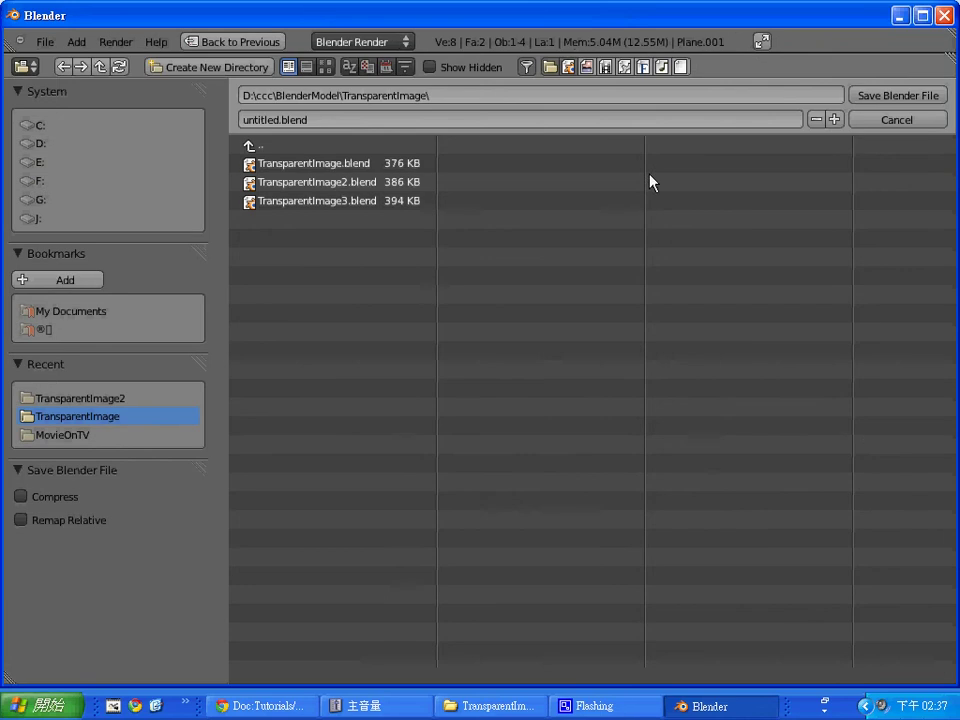
click(465, 125)
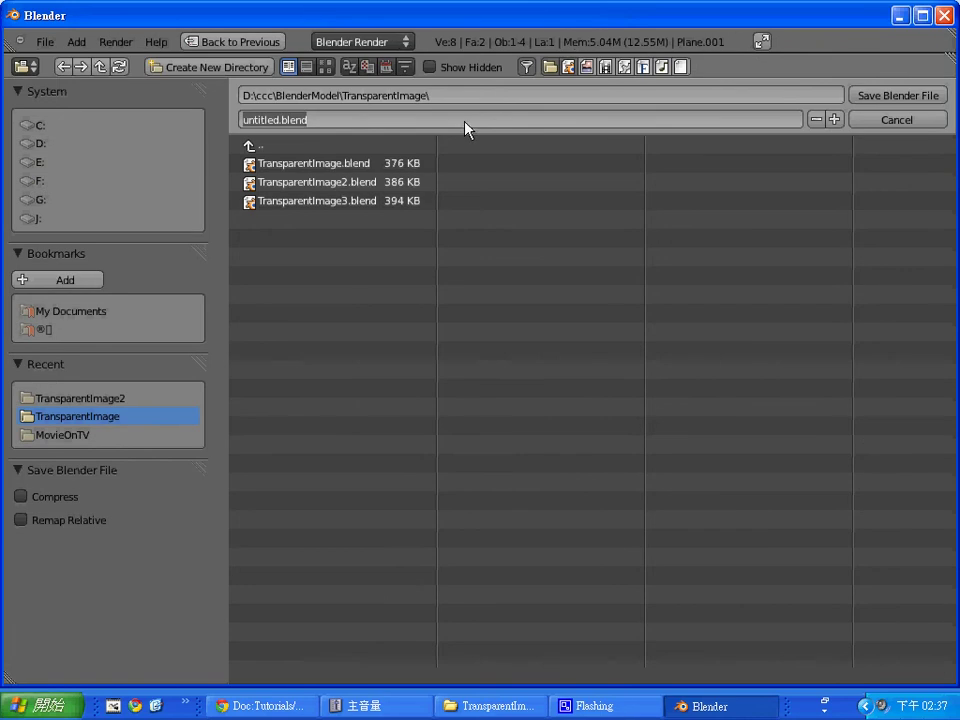
click(917, 97)
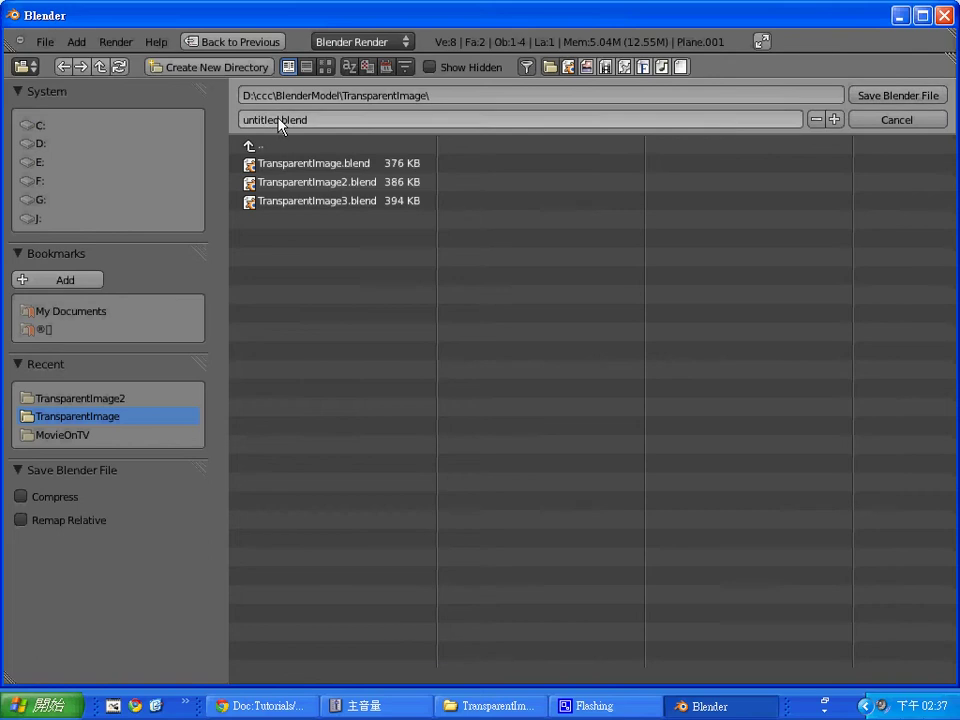
click(339, 163)
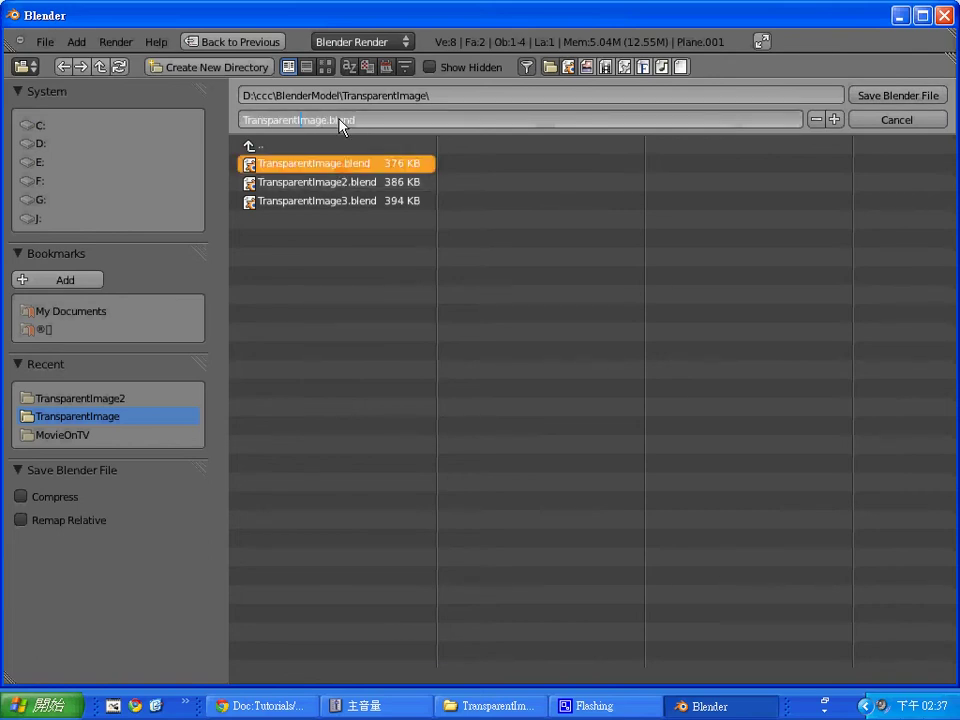
click(340, 121)
key(Delete)
key(Delete)
key(Delete)
text(Te)
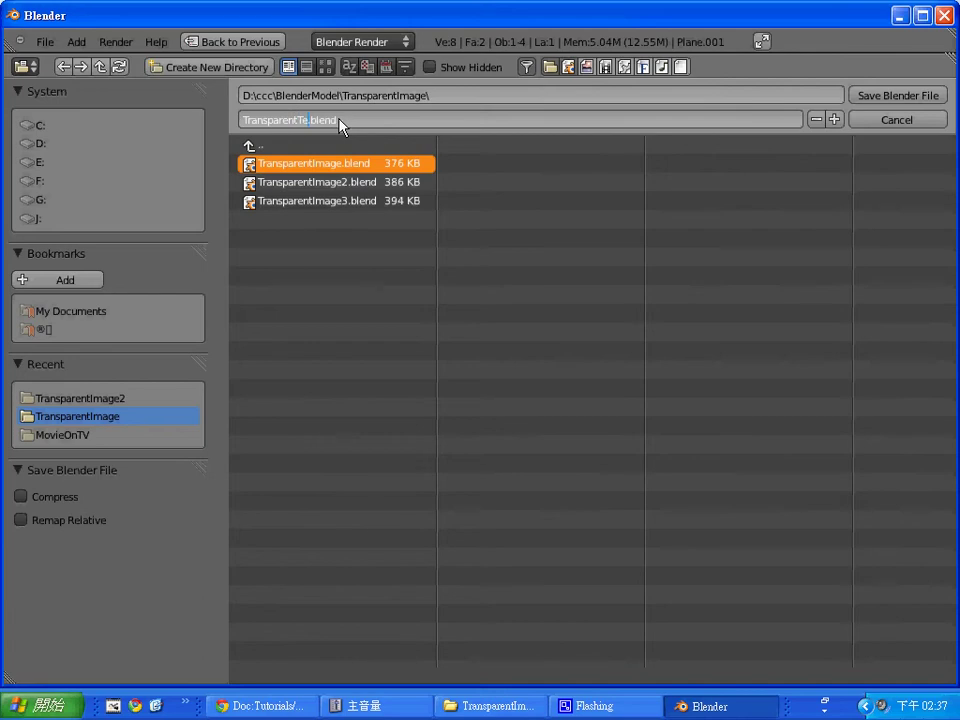
text(xture)
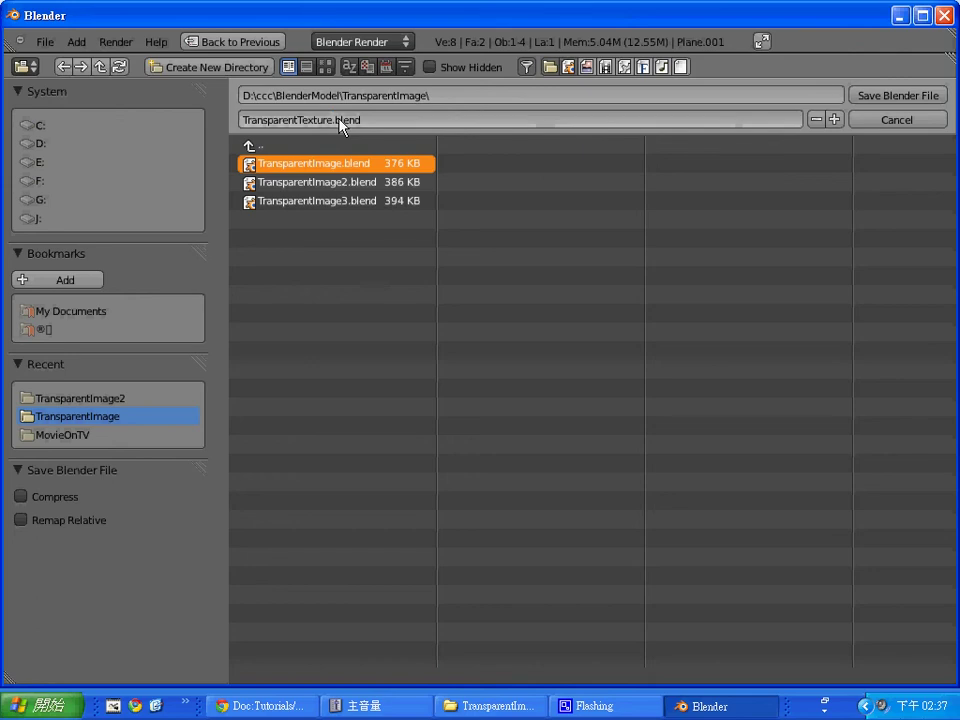
key(Return)
click(915, 98)
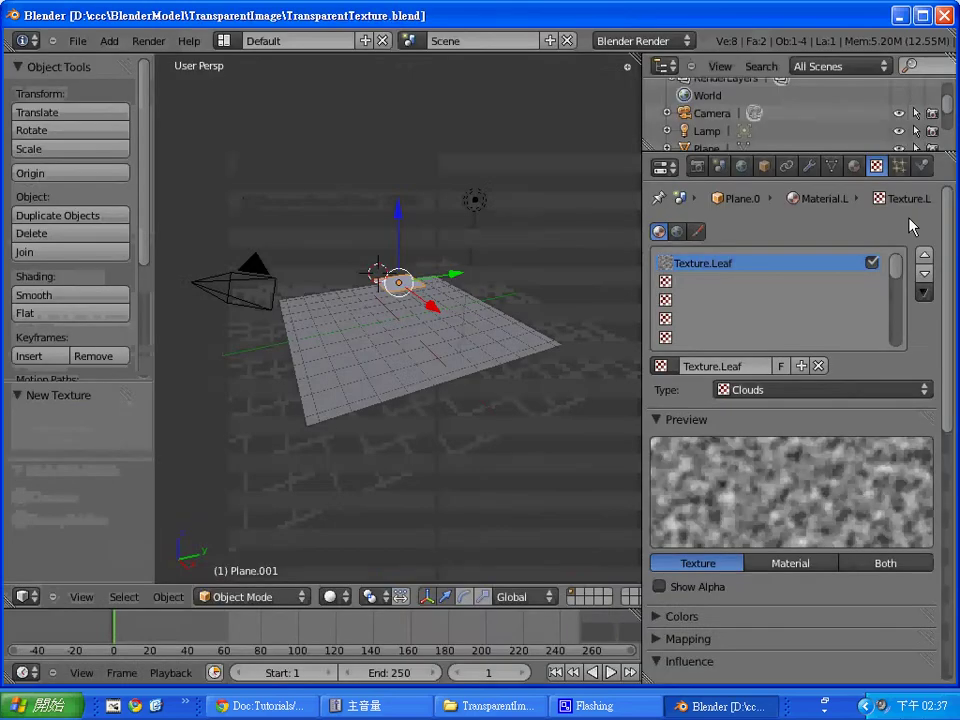
Test-render the scene, then switch Texture.Leaf's type from Clouds to Image or Movie
key(F12)
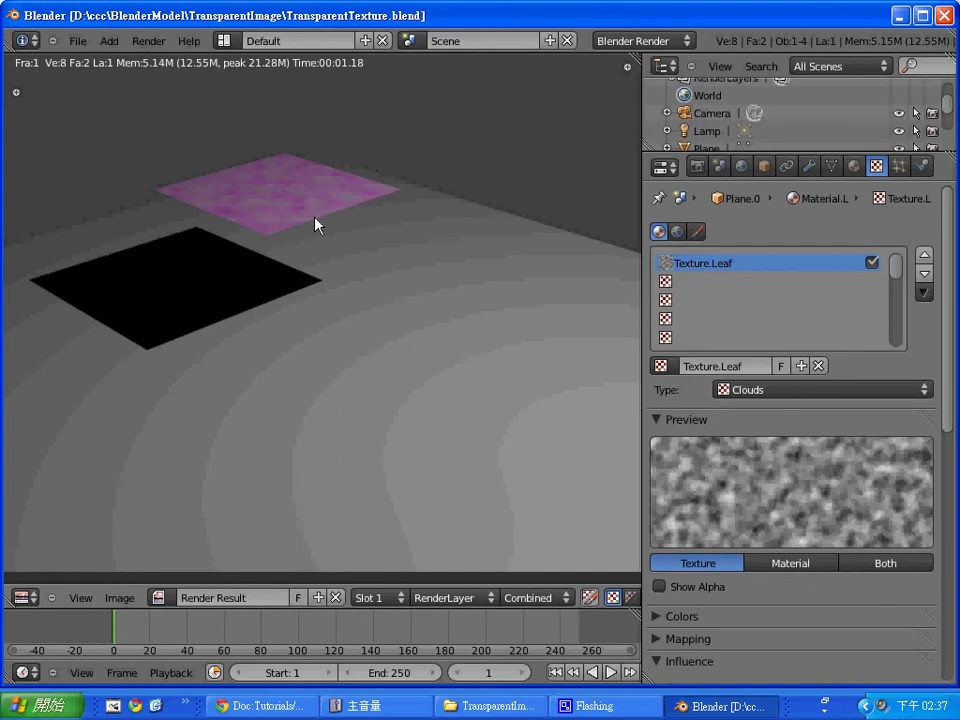
key(Escape)
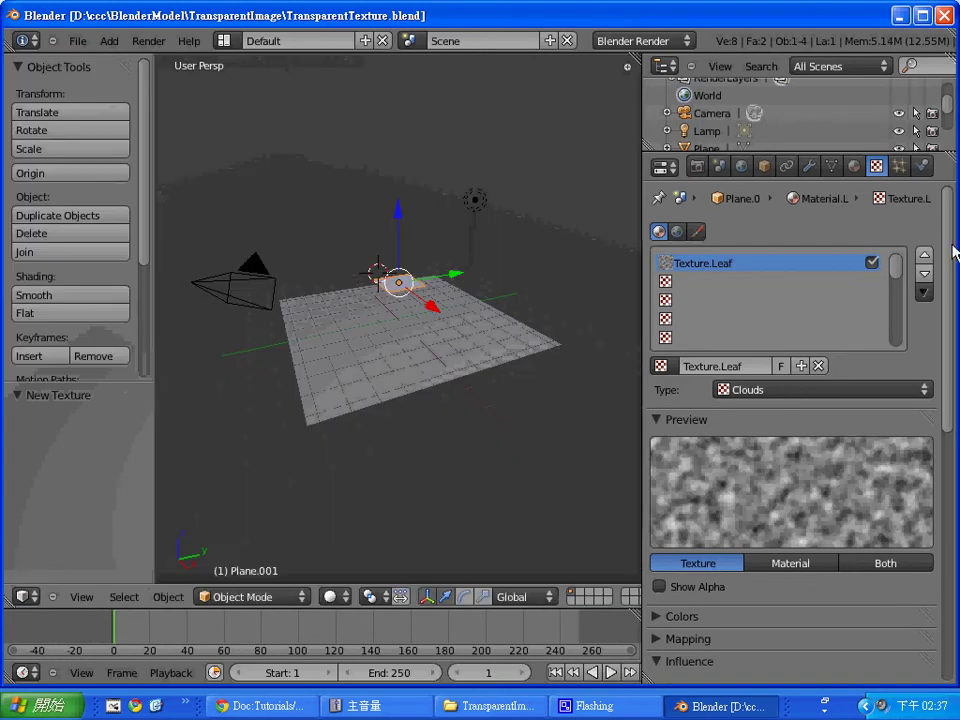
scroll(874, 289, down, 2)
click(872, 328)
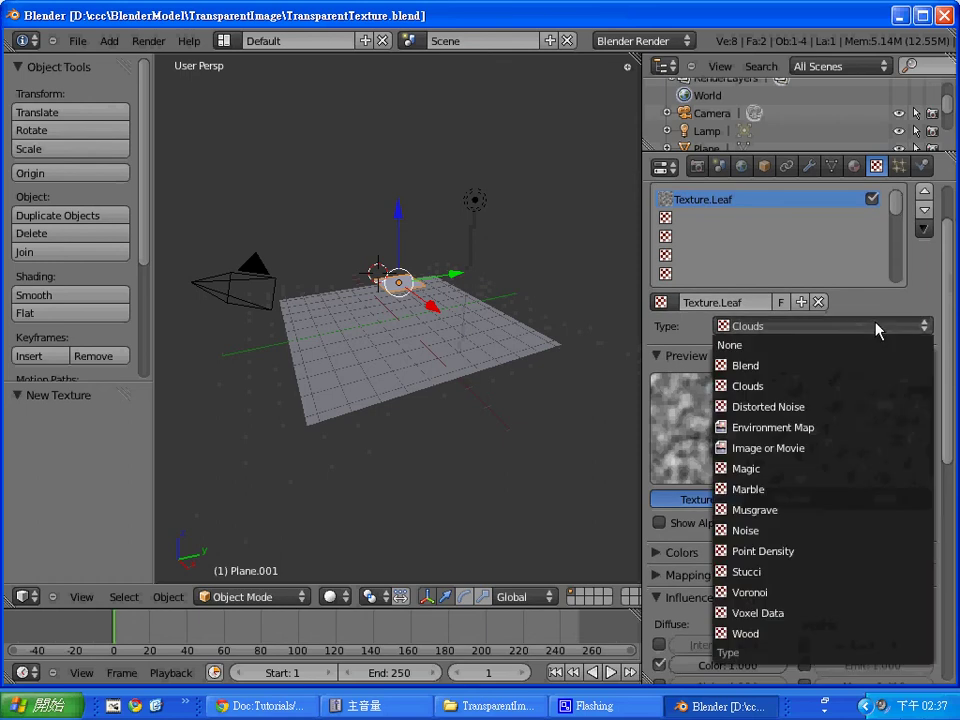
click(851, 450)
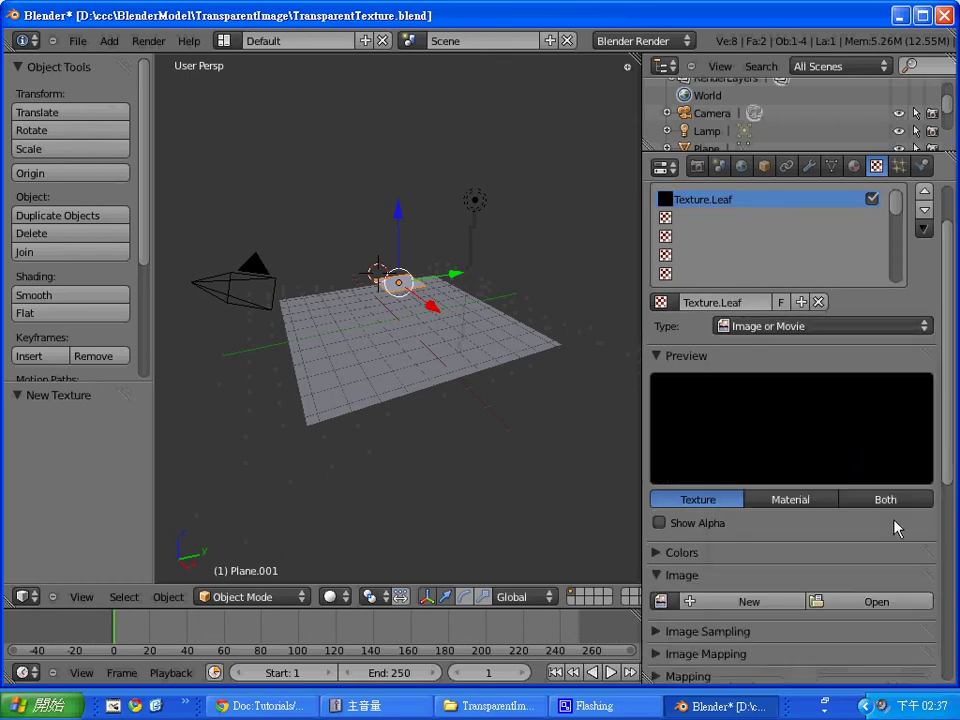
Load Tutorials-Textures-Maple_ColorAlpha.png into Texture.Leaf and render the leaf on the plane
click(898, 603)
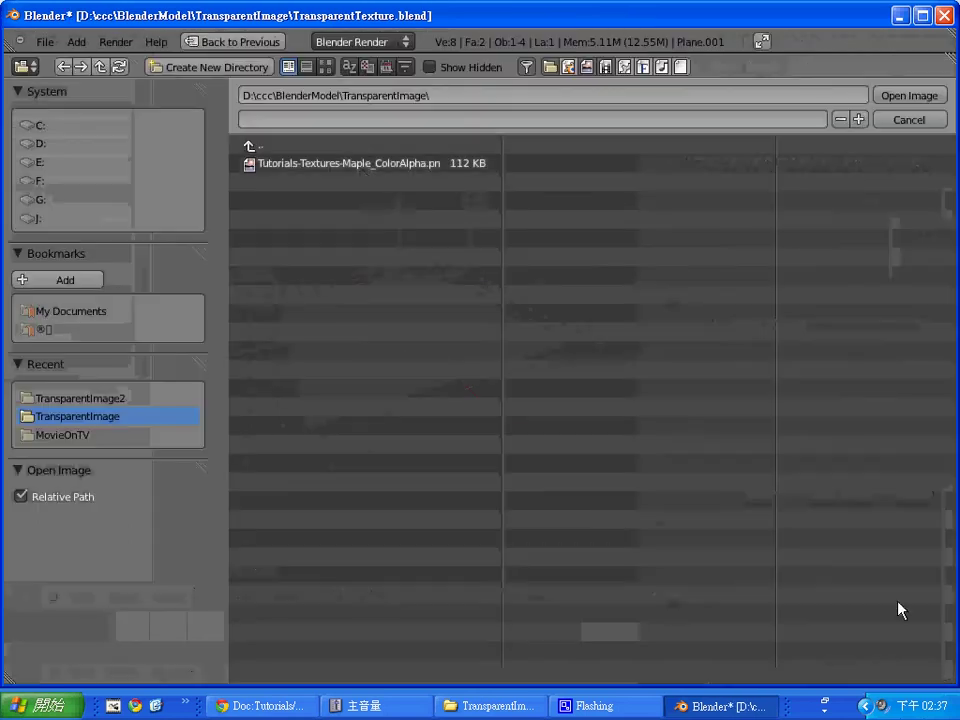
click(360, 170)
click(917, 103)
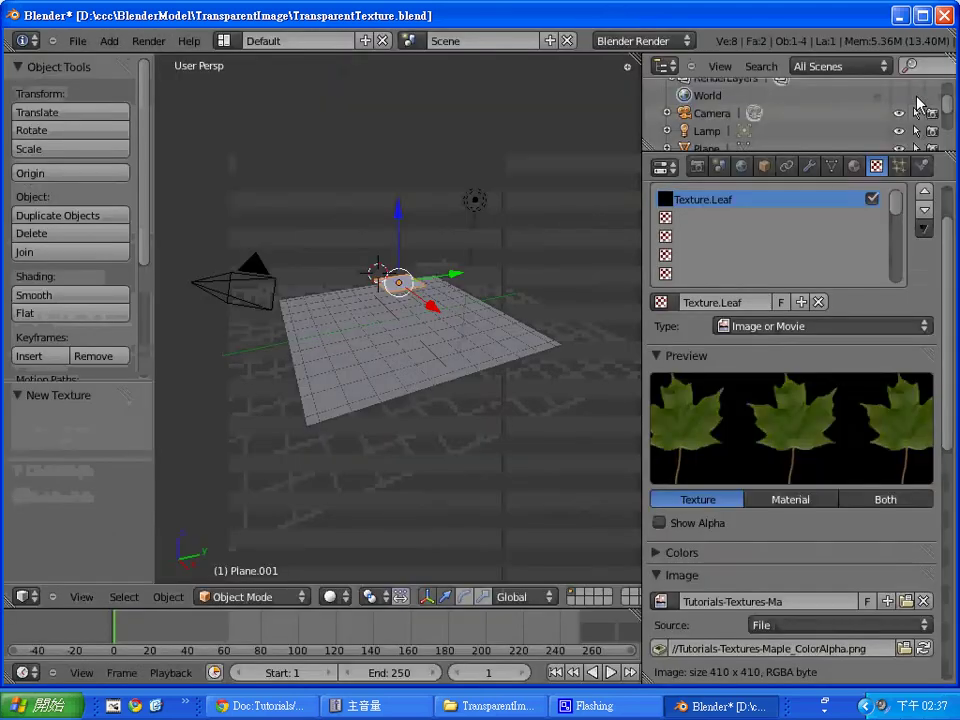
key(F12)
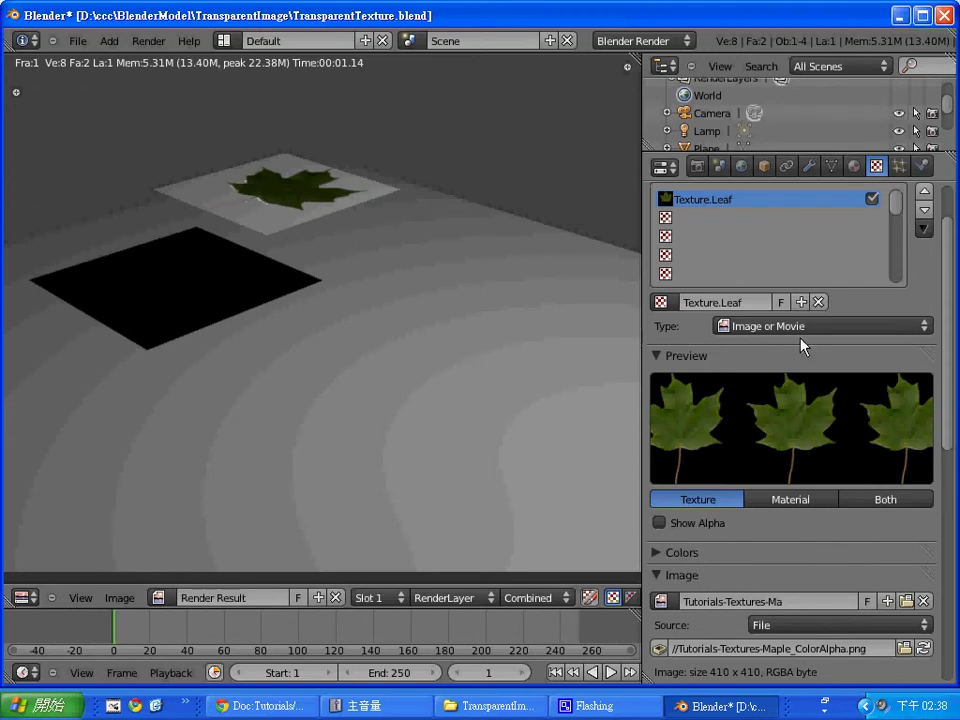
Tick Alpha under Texture.Leaf's Influence settings so it drives transparency, then re-render
key(Escape)
drag(953, 338, 955, 563)
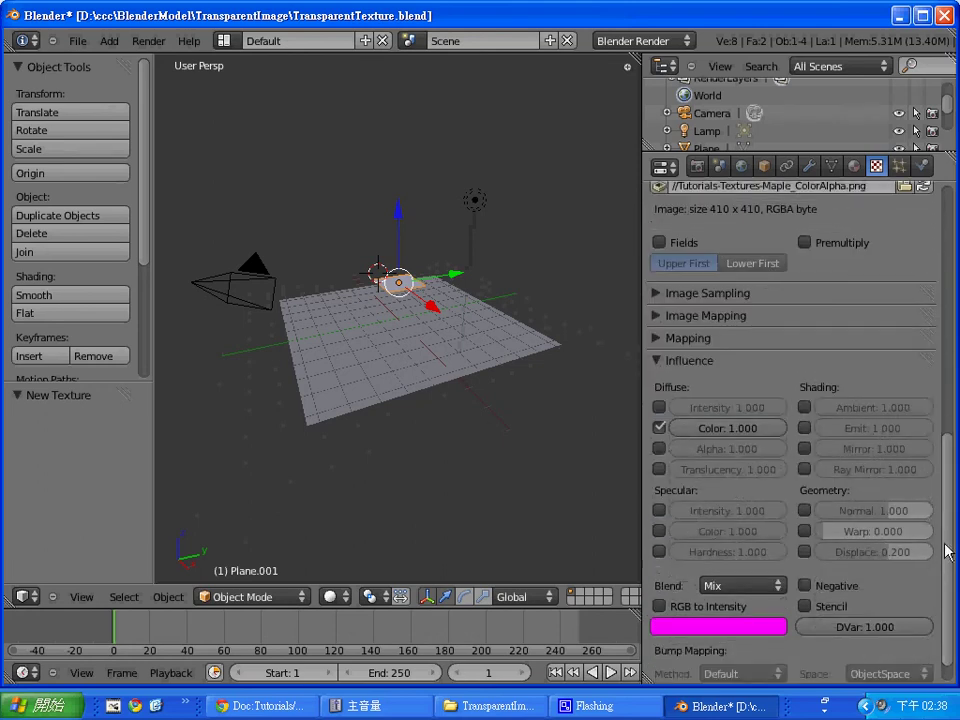
drag(948, 550, 945, 574)
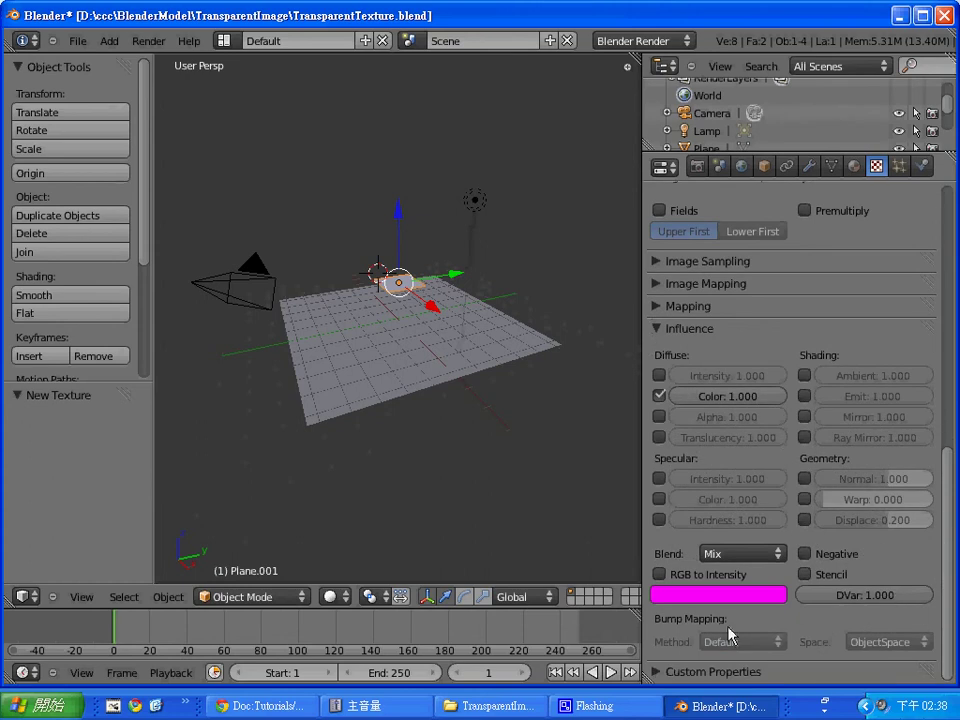
click(659, 416)
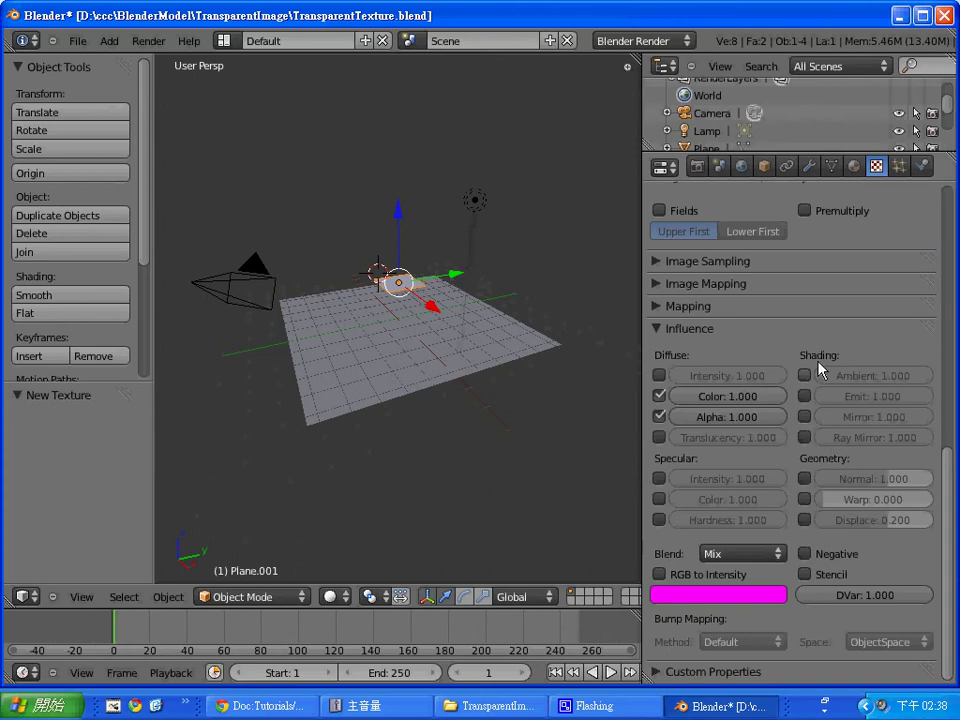
key(F12)
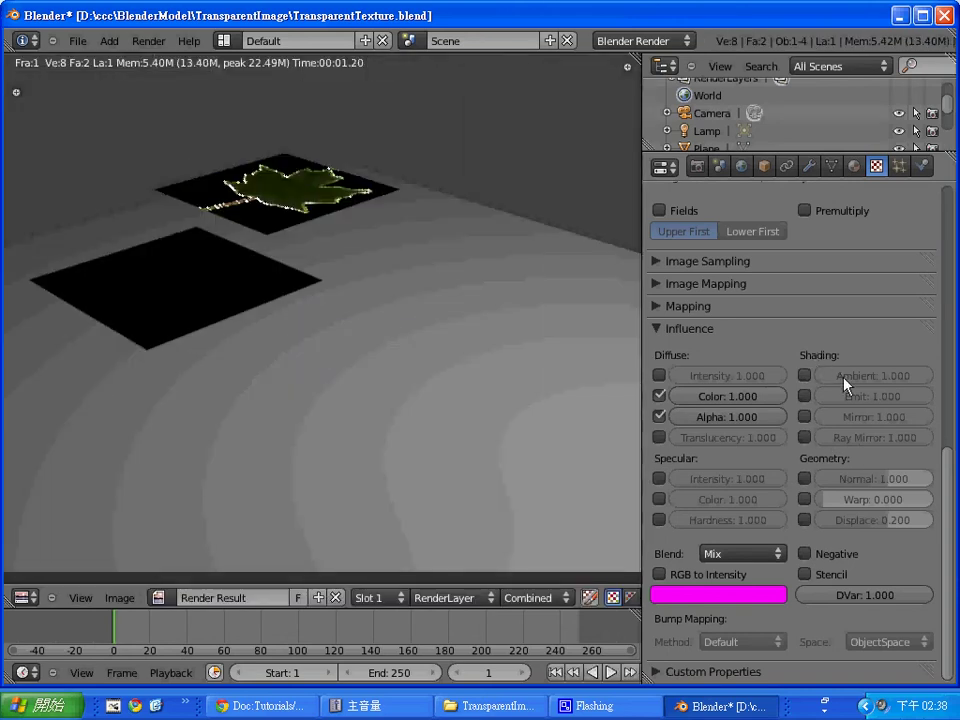
mouse_move(948, 600)
mouse_down()
mouse_move(950, 570)
mouse_move(952, 621)
mouse_up()
scroll(954, 561, up, 2)
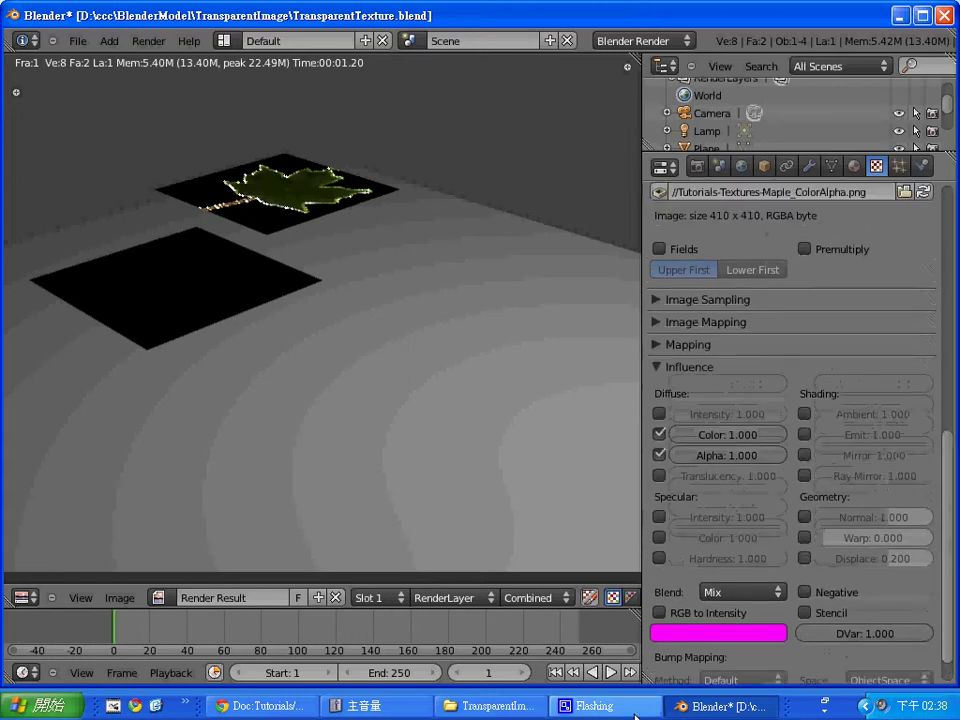
click(250, 708)
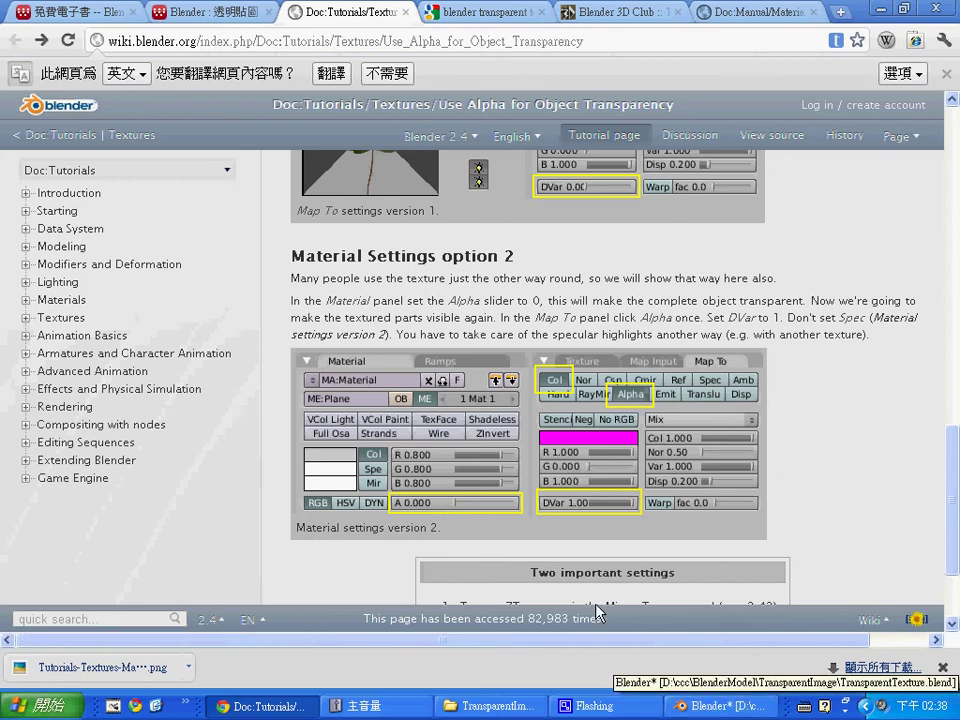
Return to Blender and show Material.Leaf's settings with a flat-plane preview
click(718, 706)
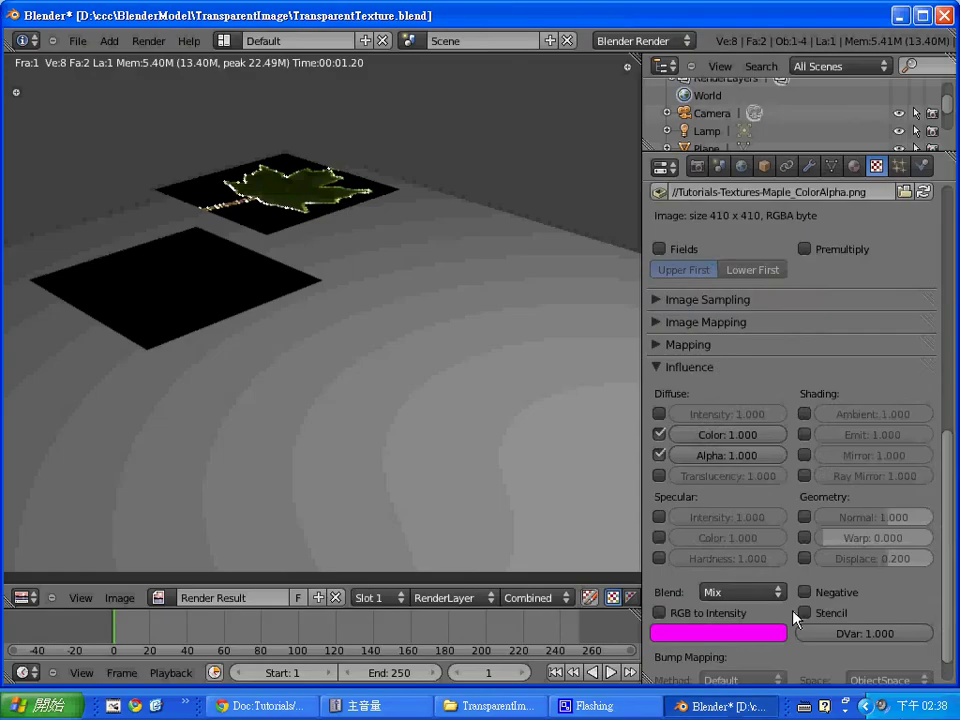
click(854, 166)
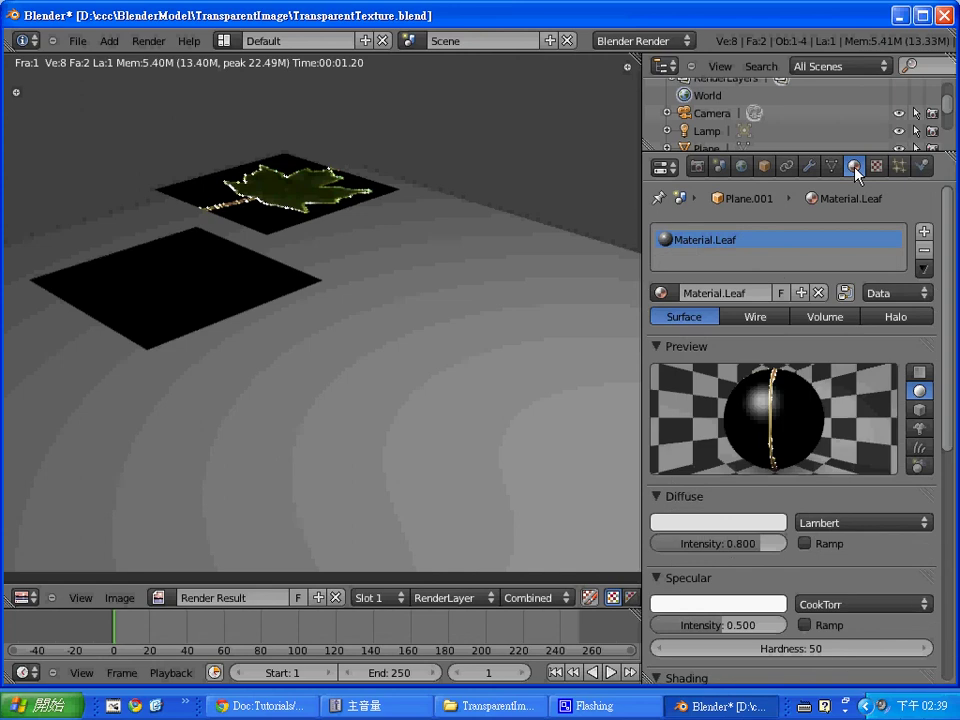
click(919, 372)
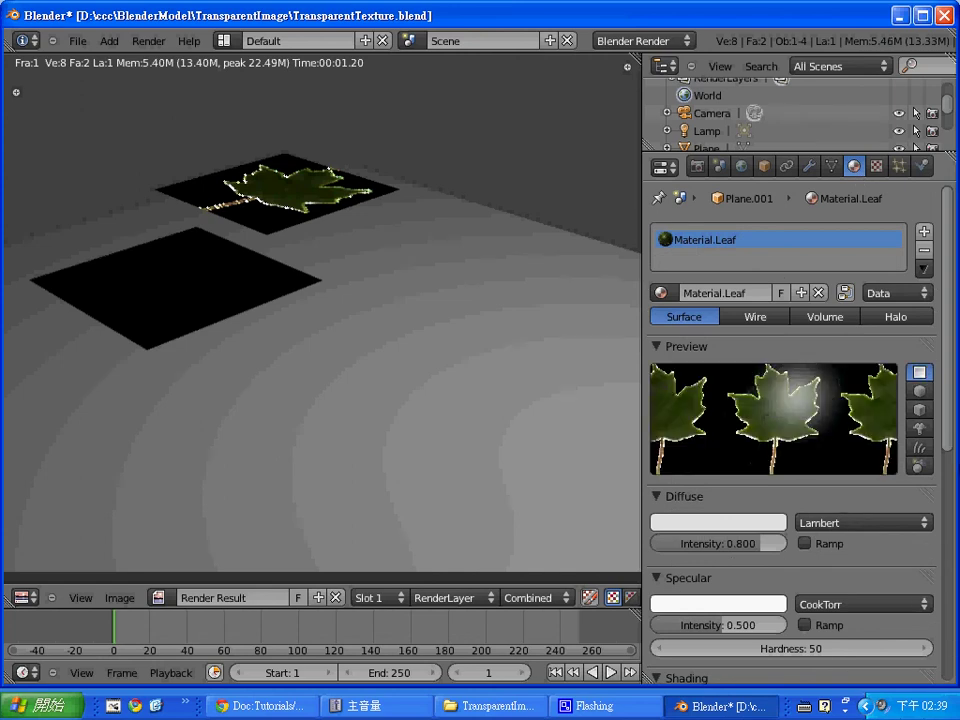
drag(945, 435, 935, 633)
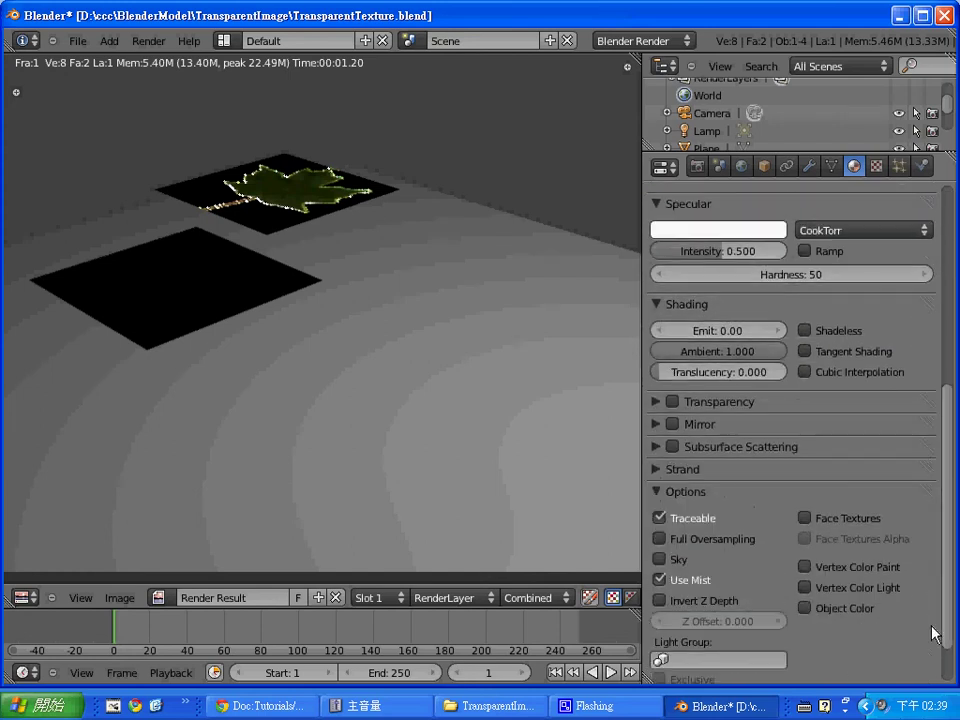
mouse_move(935, 633)
mouse_down()
mouse_move(934, 506)
mouse_move(936, 658)
mouse_up()
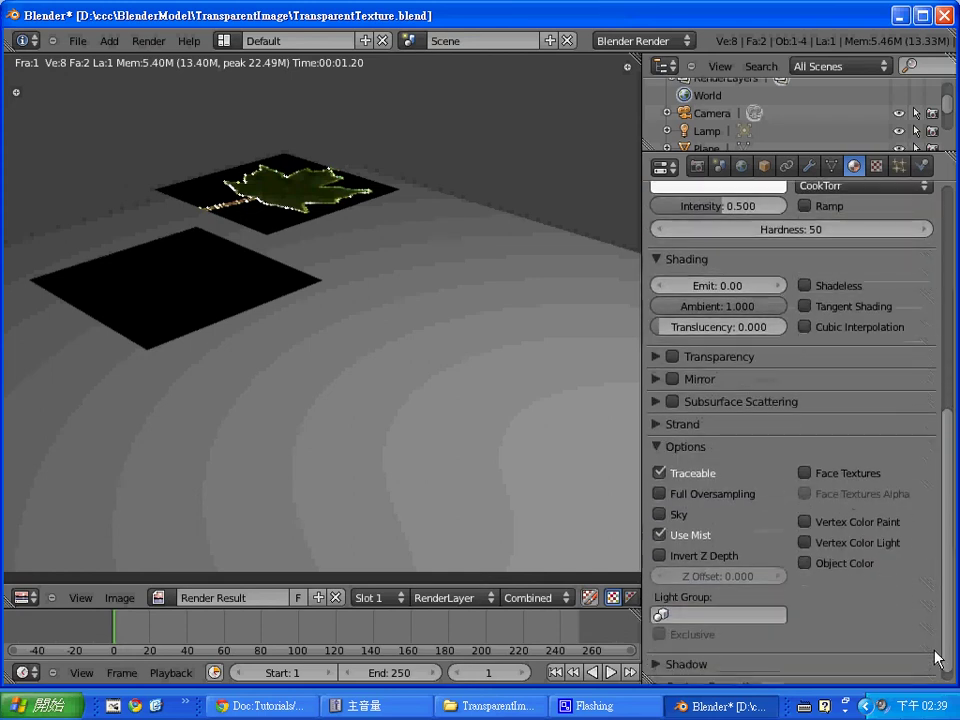
Enable Transparency on Material.Leaf with Alpha 0 and re-render the scene
click(667, 362)
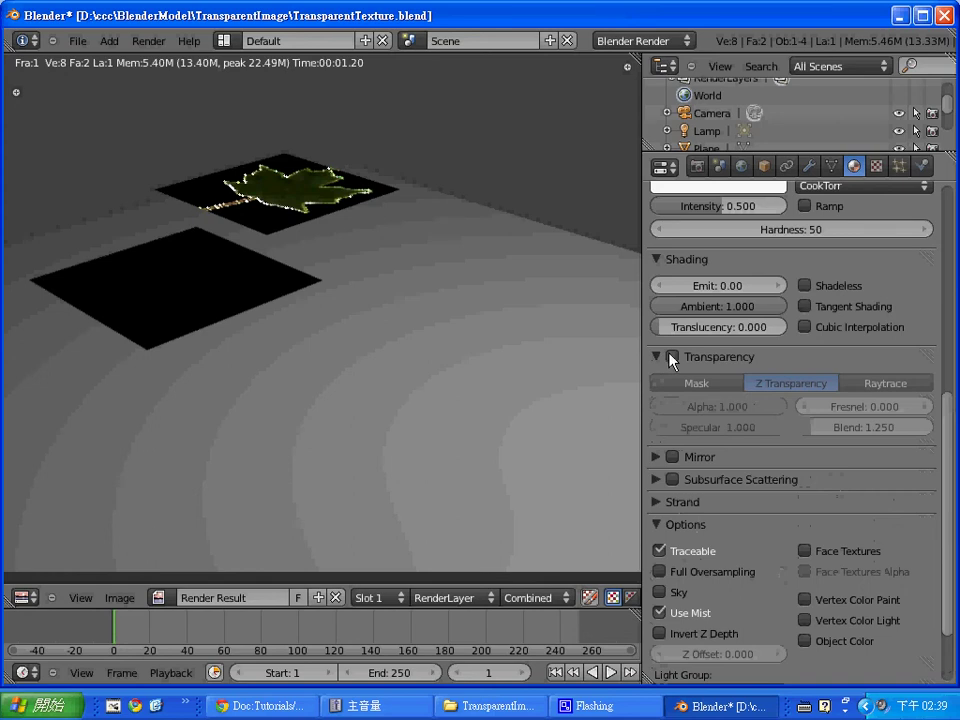
click(672, 357)
click(740, 412)
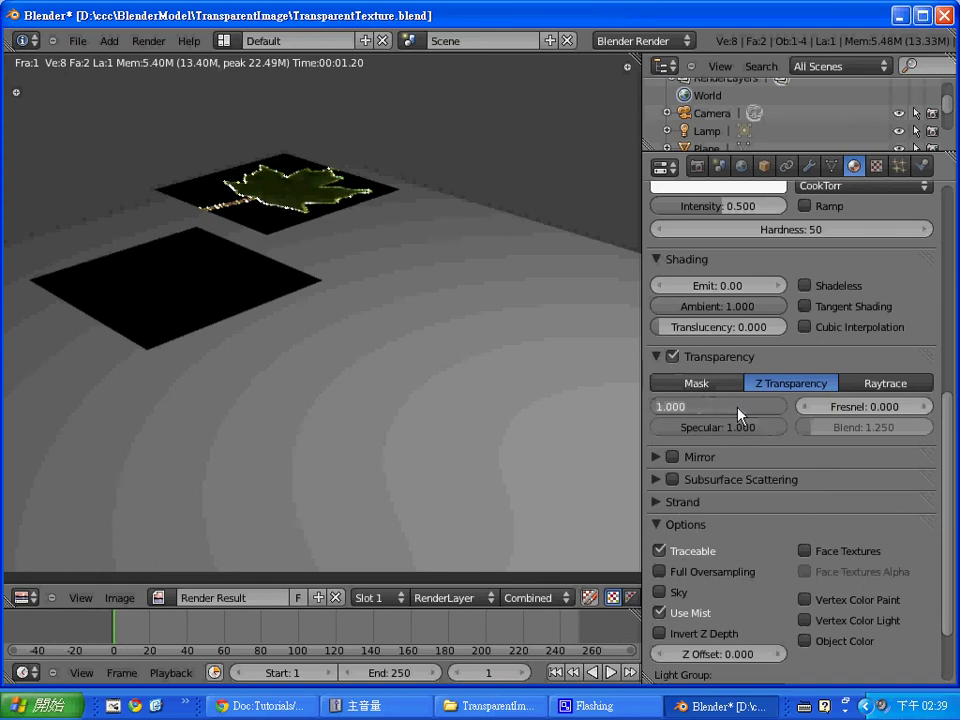
text(0)
key(Return)
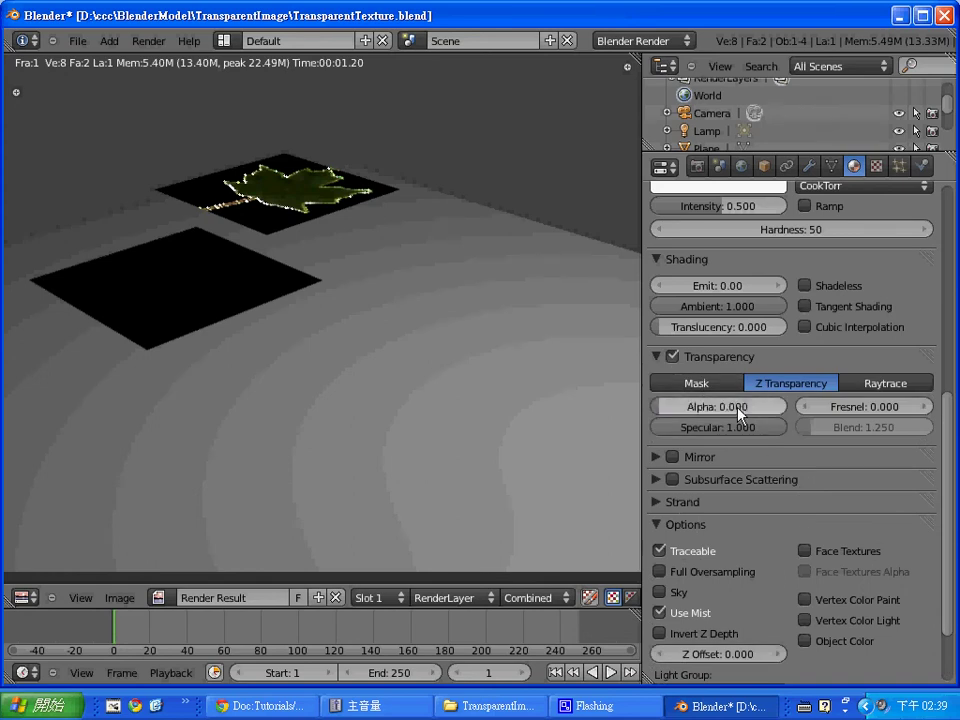
key(F12)
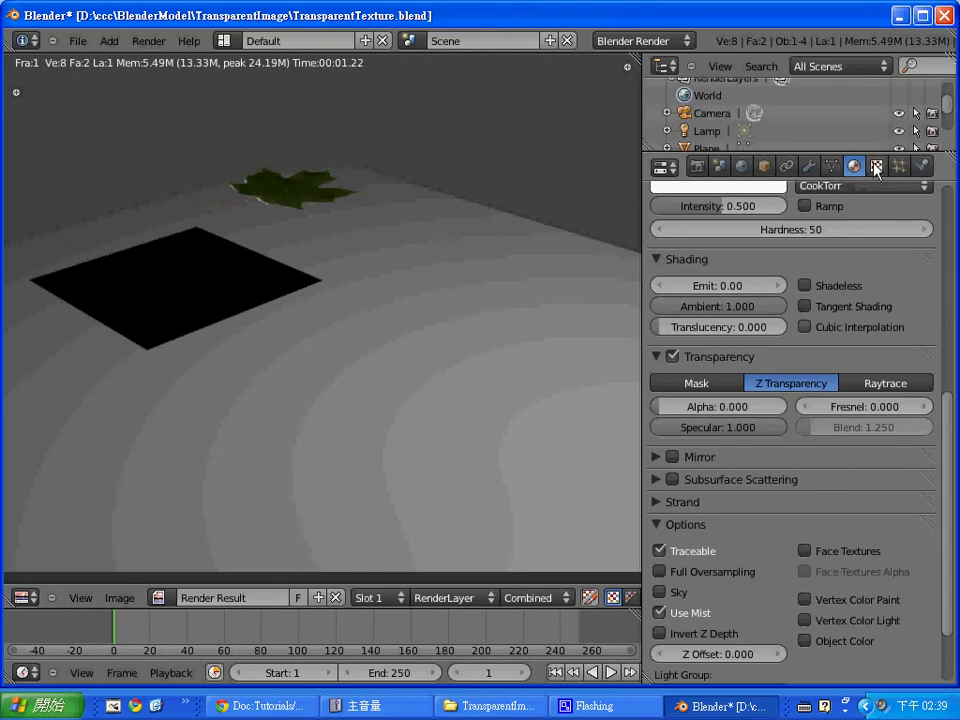
Select the ground plane and give it a new material named Material.Ground
key(Escape)
right_click(471, 360)
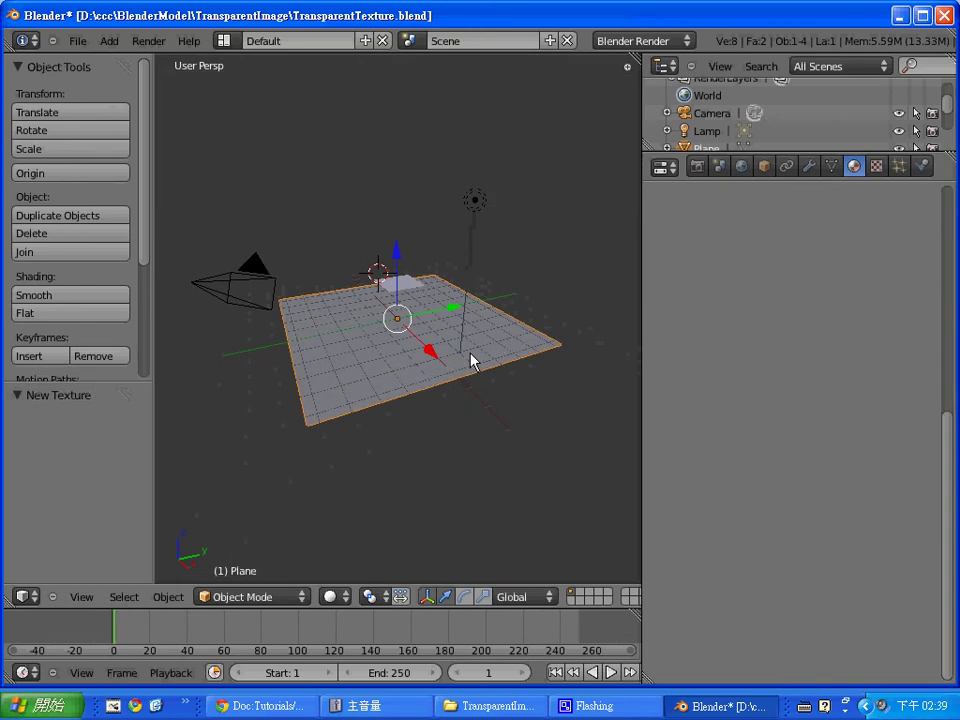
click(853, 166)
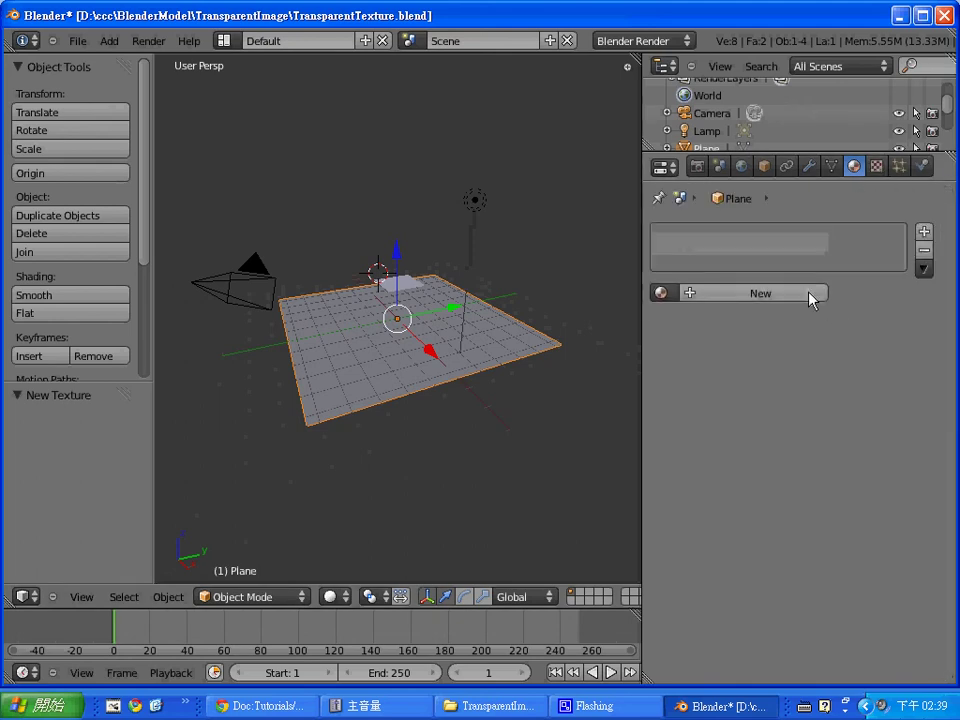
click(808, 293)
double_click(754, 294)
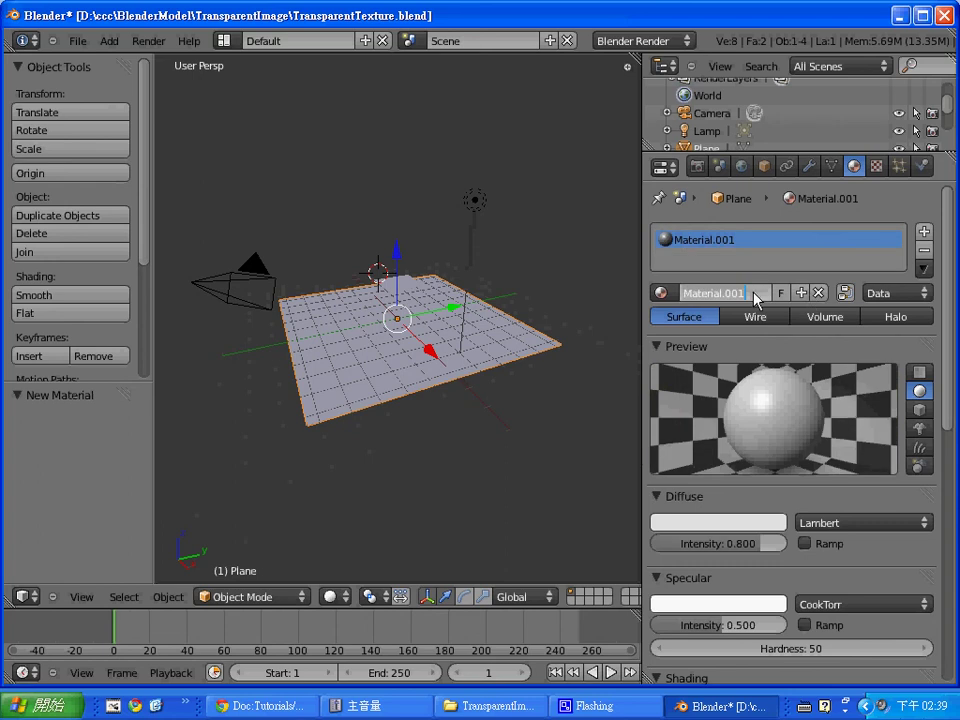
key(BackSpace)
key(BackSpace)
key(BackSpace)
text(.Grou)
text(nd)
key(Return)
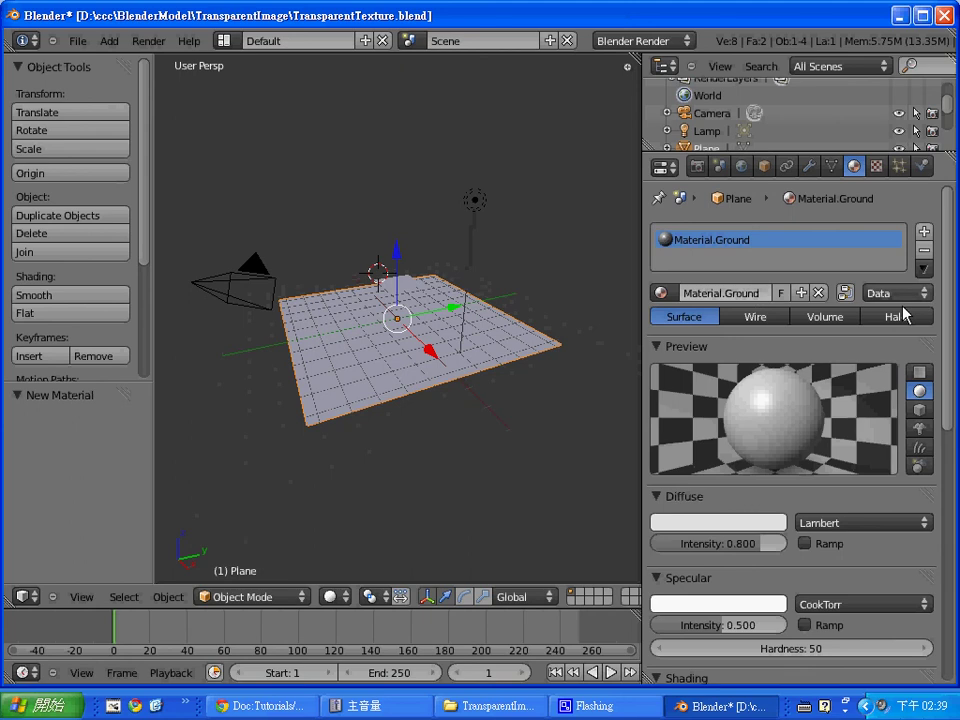
Expand Material.Ground's Shadow panel, showing Receive enabled
drag(951, 349, 953, 517)
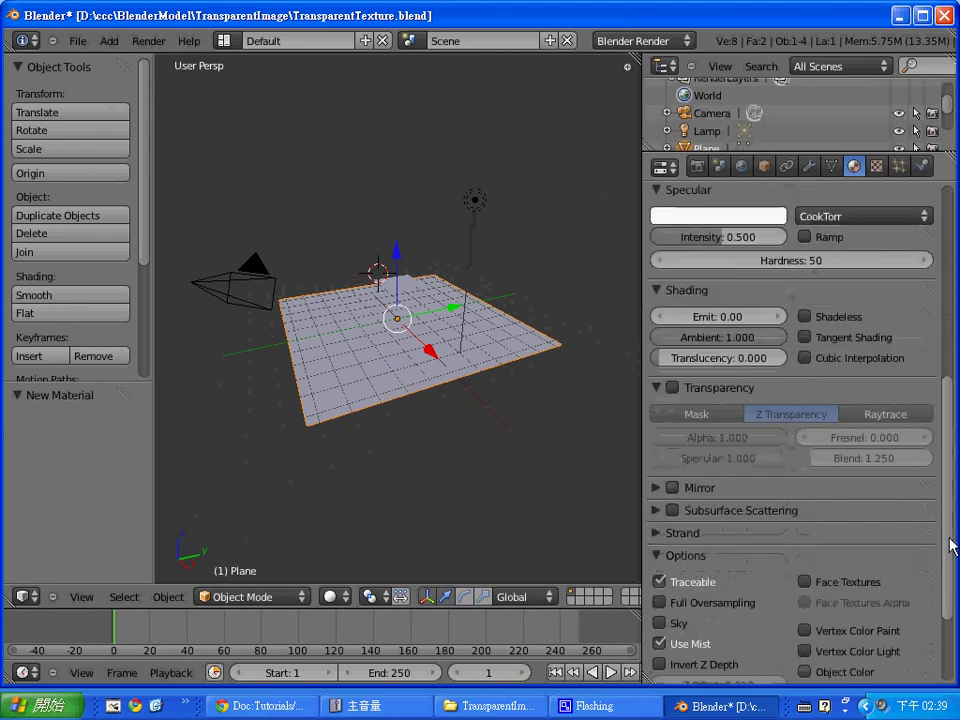
scroll(799, 452, down, 2)
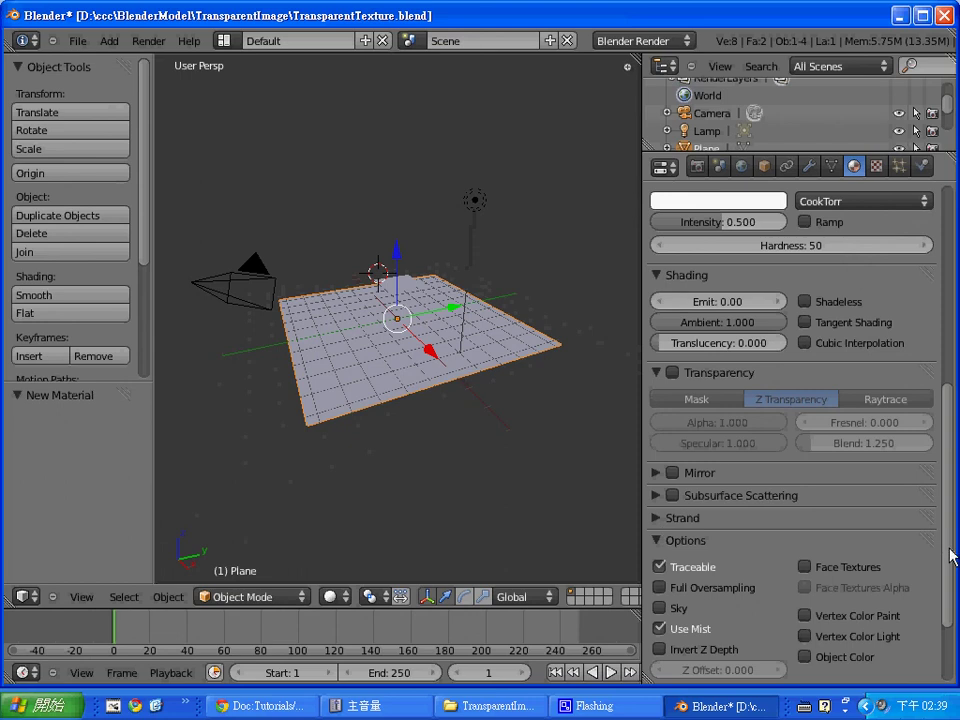
scroll(716, 418, down, 3)
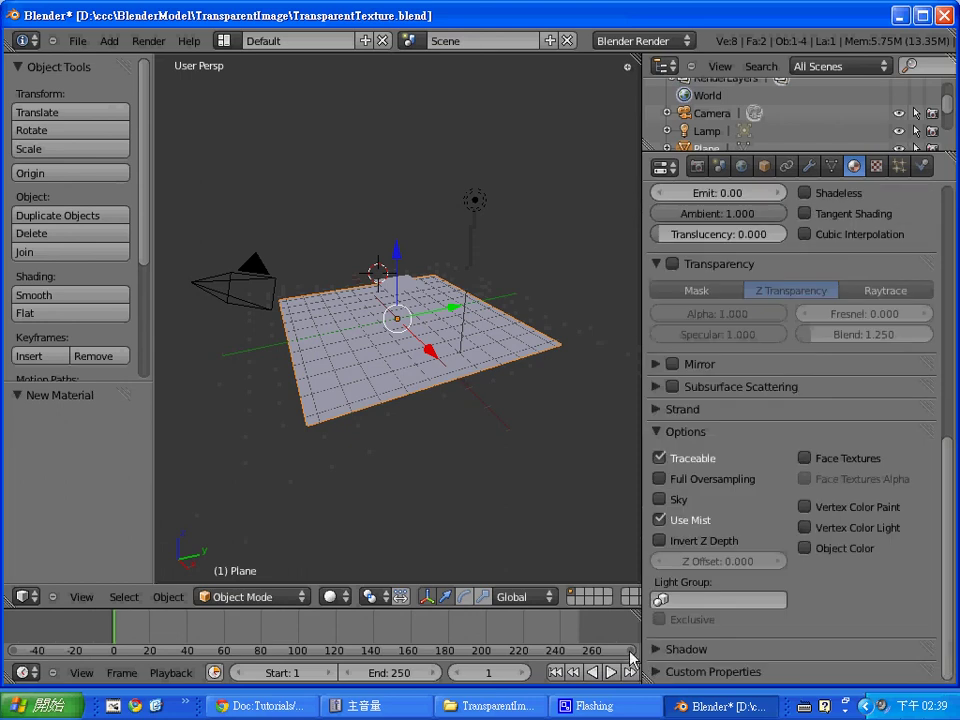
click(700, 649)
scroll(950, 612, down, 1)
scroll(950, 612, down, 2)
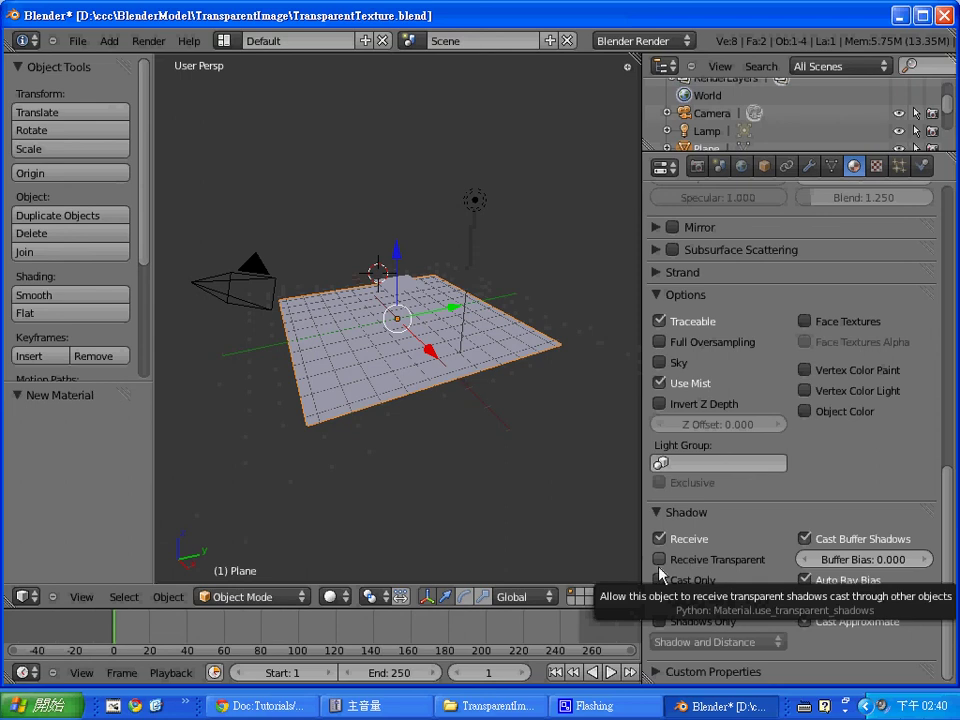
Enable Receive Transparent in the ground material's Shadow panel and render to see the leaf shadow
click(661, 563)
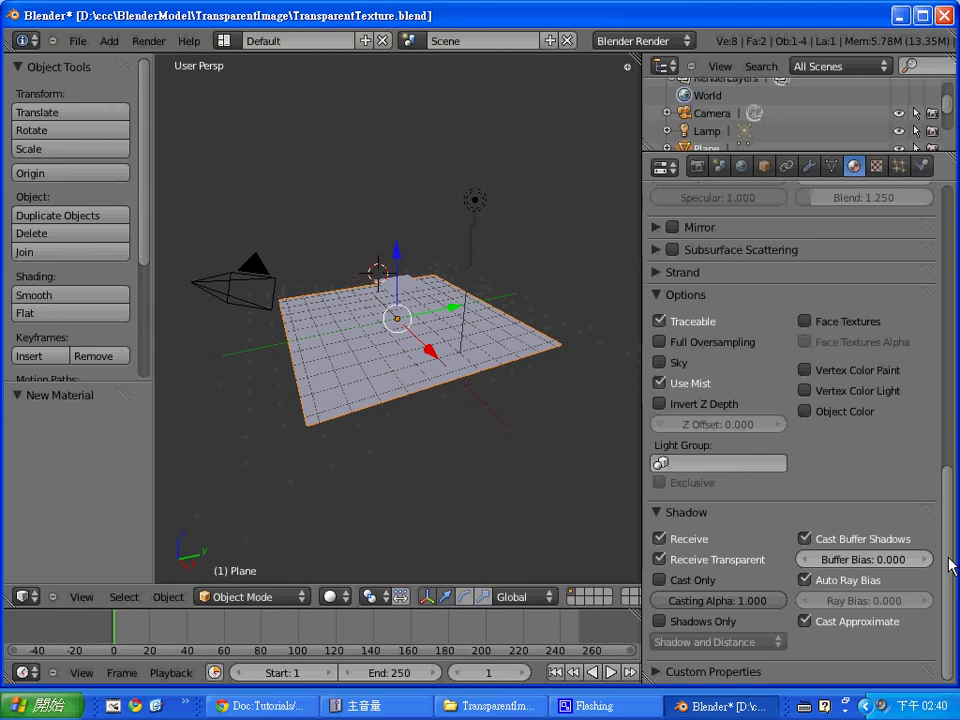
key(F12)
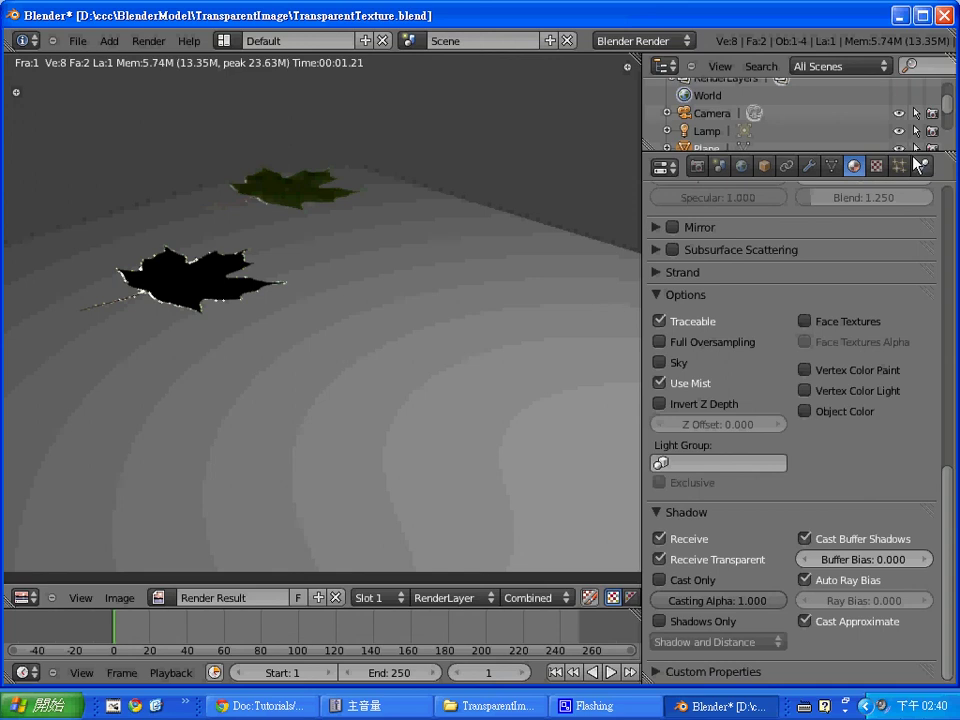
Turn on Stencil under Texture.Leaf's Influence and re-render for a fringe-free leaf shadow
click(876, 166)
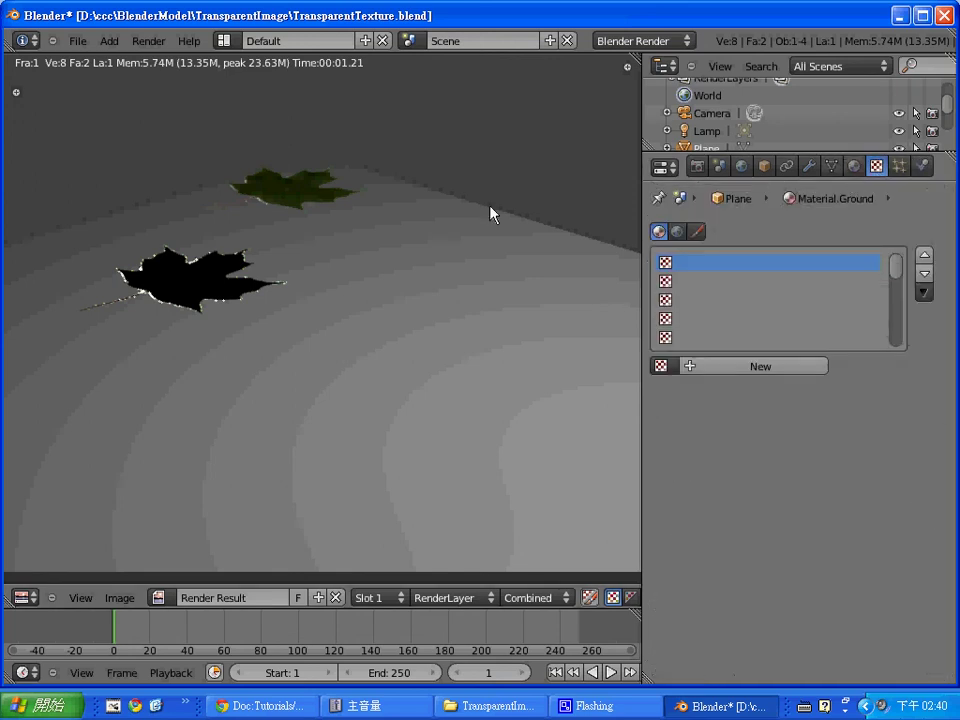
key(Escape)
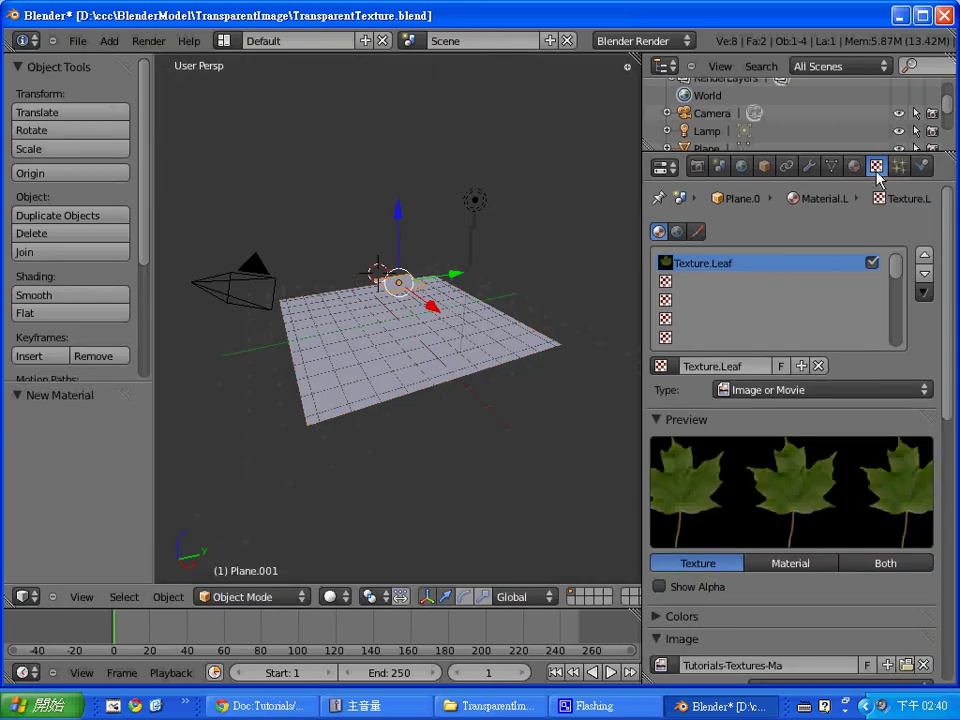
drag(945, 390, 940, 650)
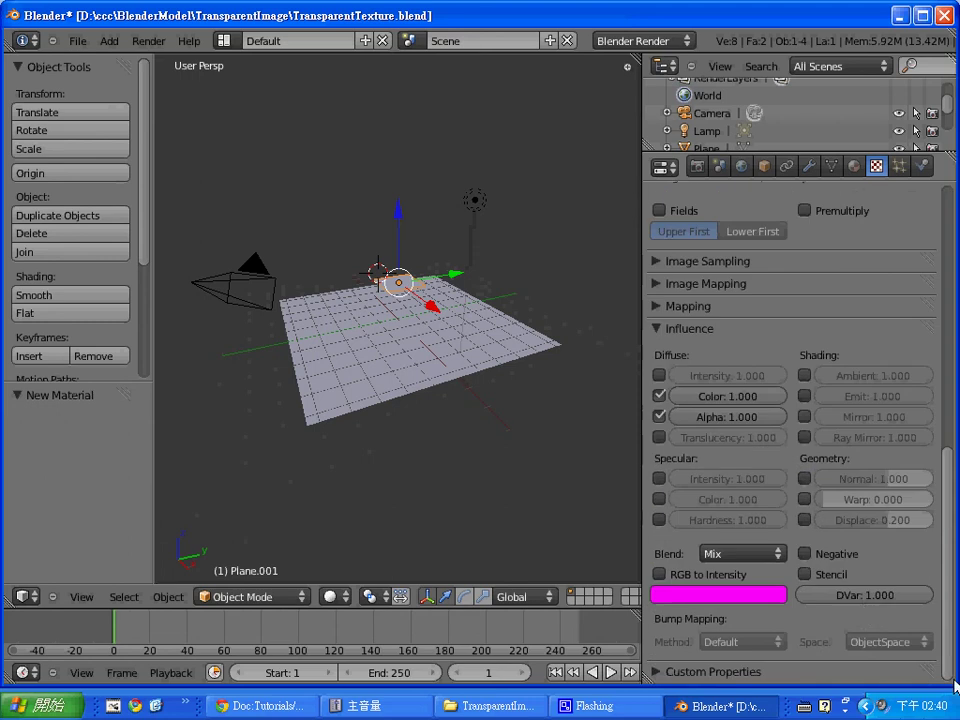
click(828, 575)
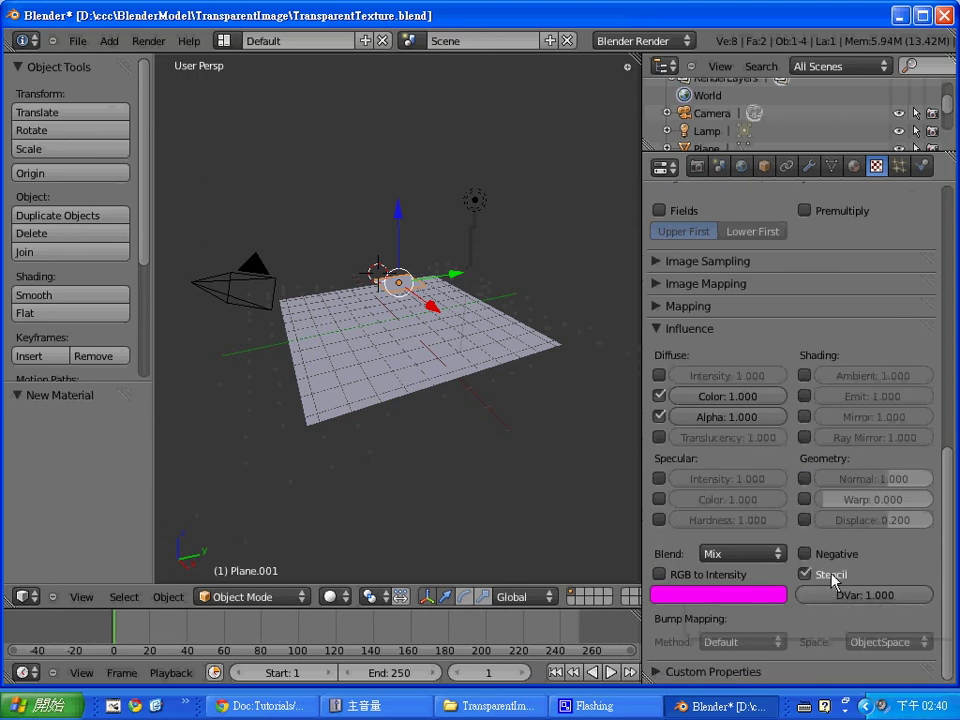
key(F12)
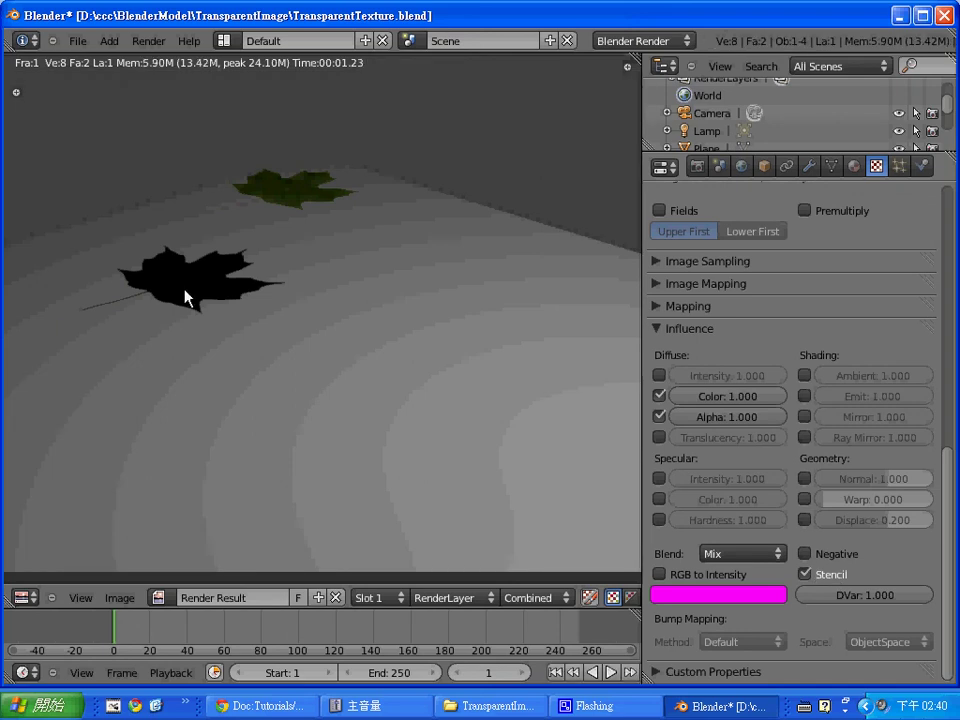